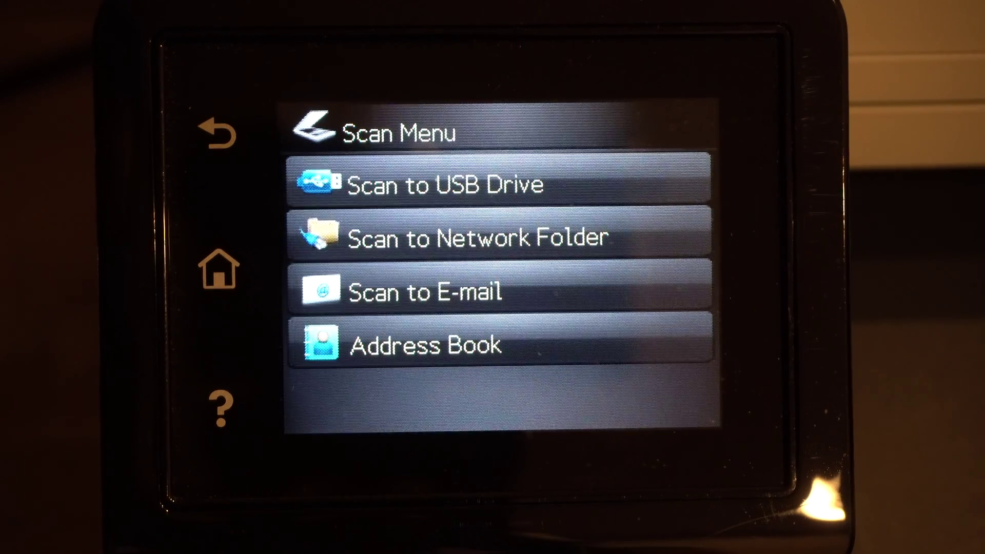
Try Scan to E-mail on the printer panel and dismiss the not-set-up instructions
left_click(380, 291)
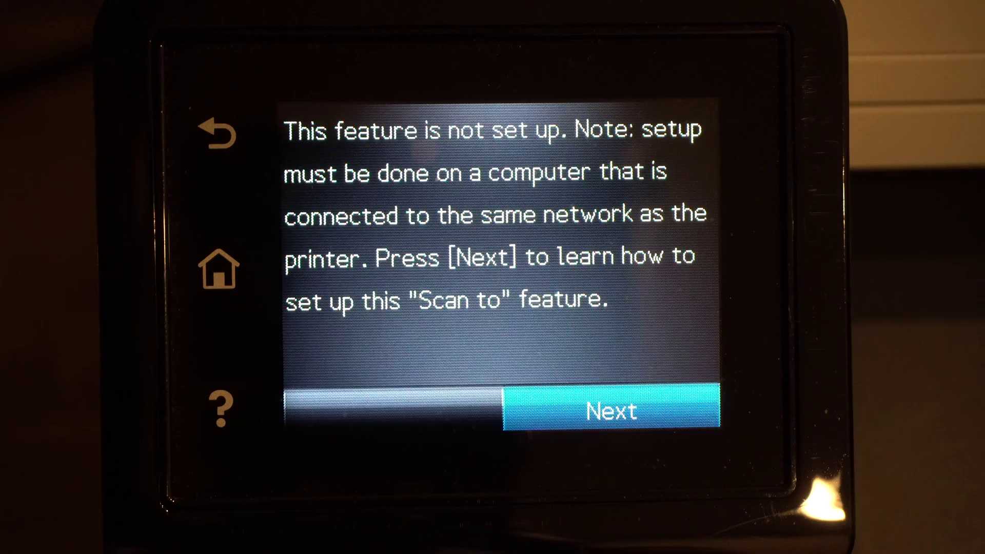
left_click(649, 403)
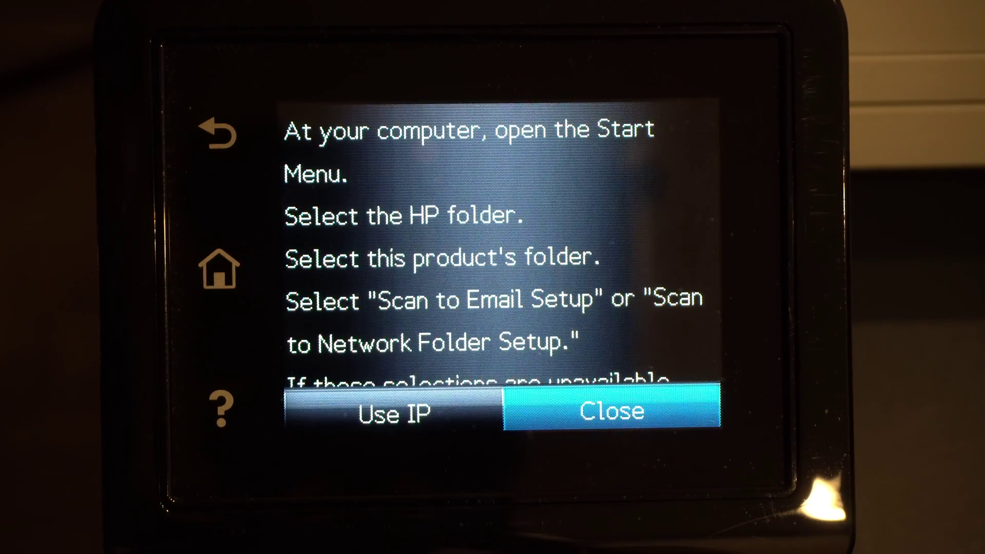
left_click(534, 413)
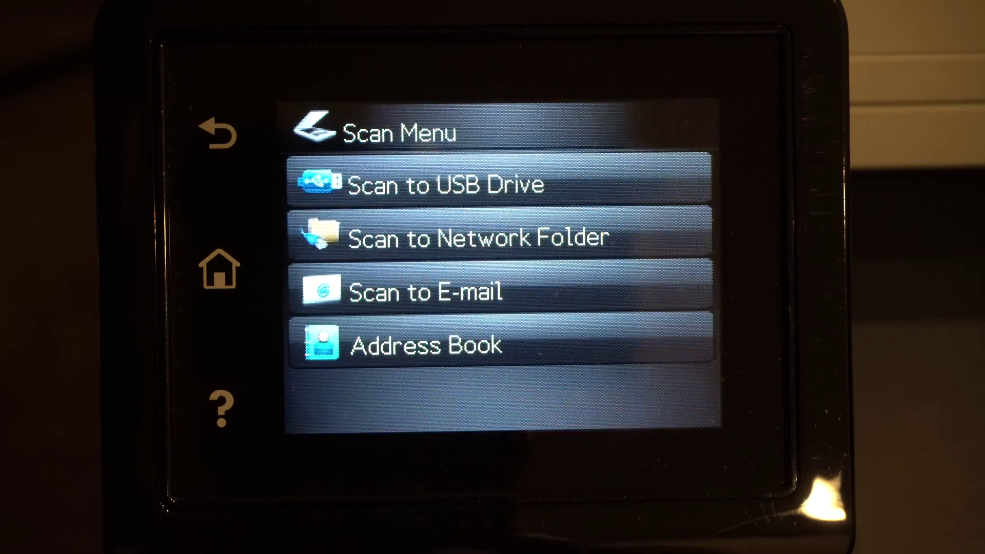
left_click(218, 269)
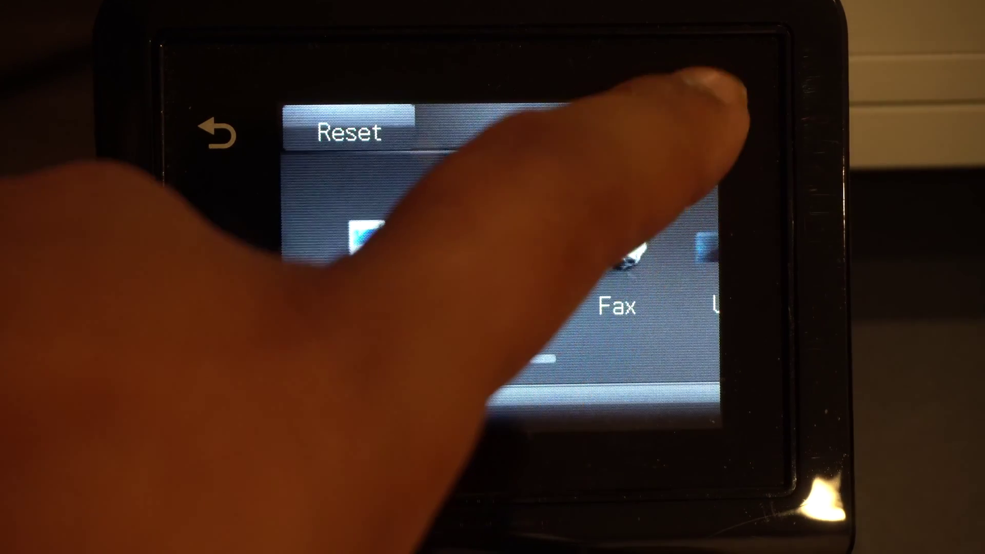
left_click(682, 123)
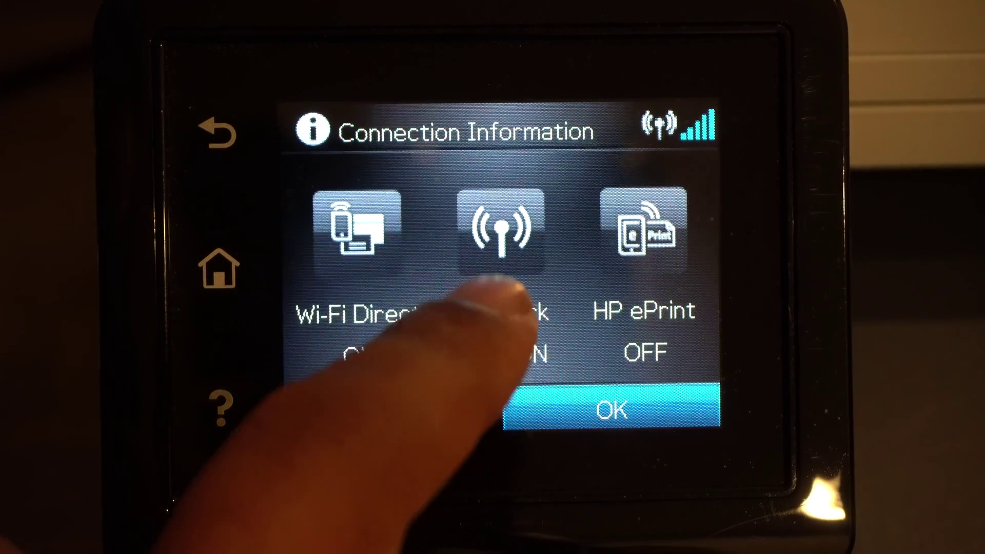
left_click(488, 226)
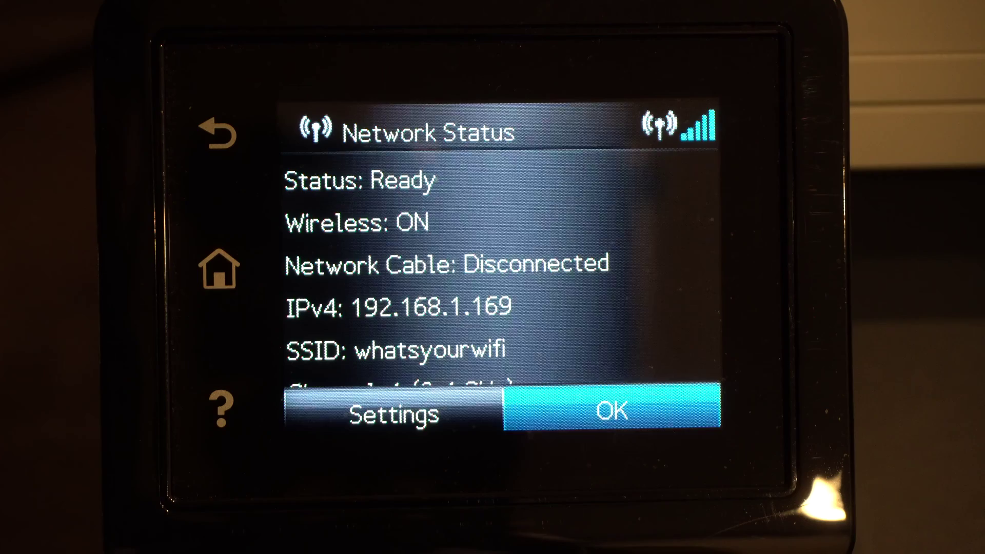
left_click(646, 408)
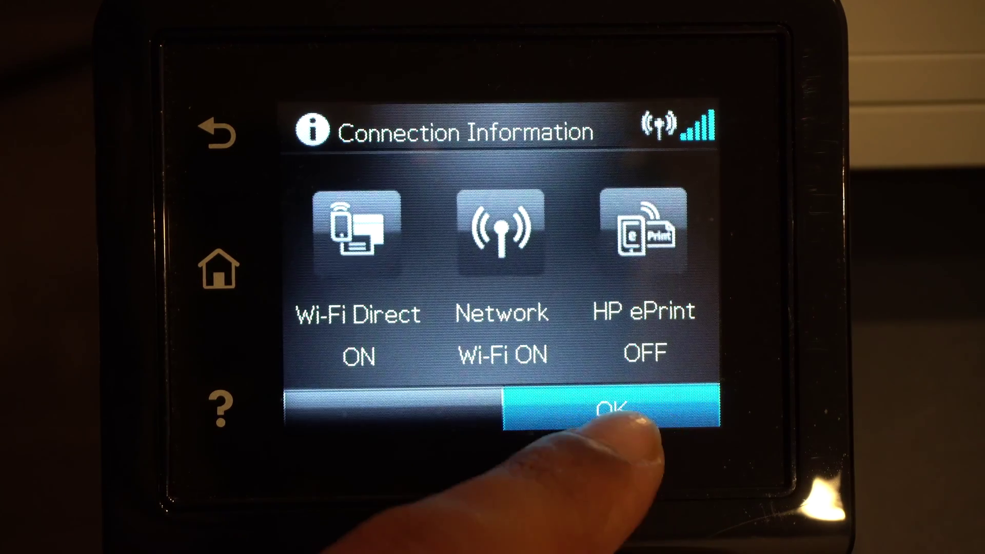
left_click(634, 409)
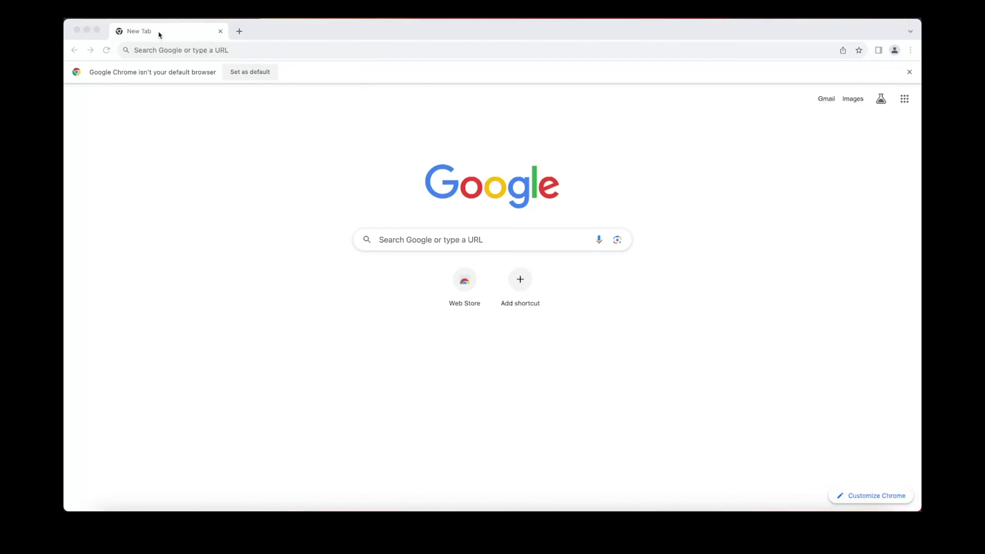
Search Google for 'less secure gmail'
left_click(155, 51)
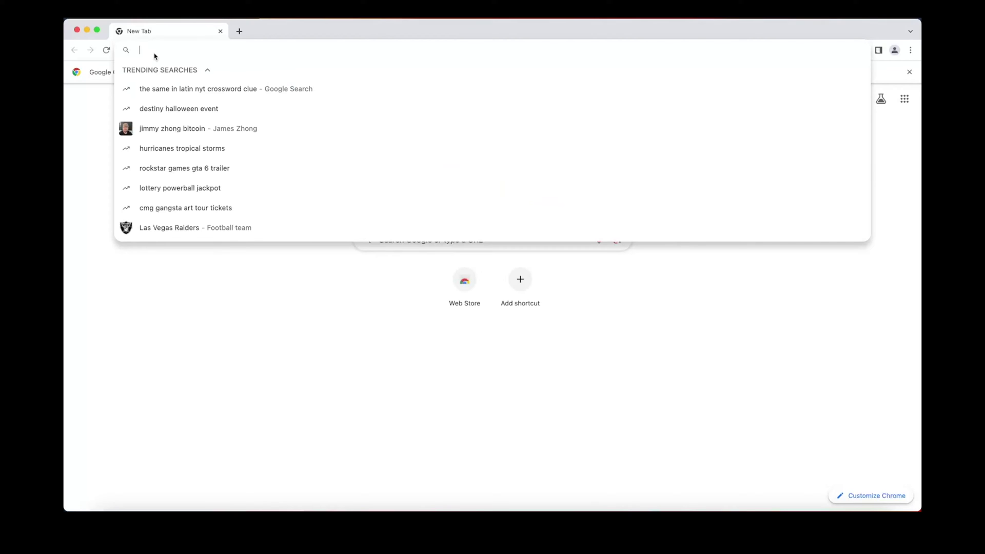
type("less ")
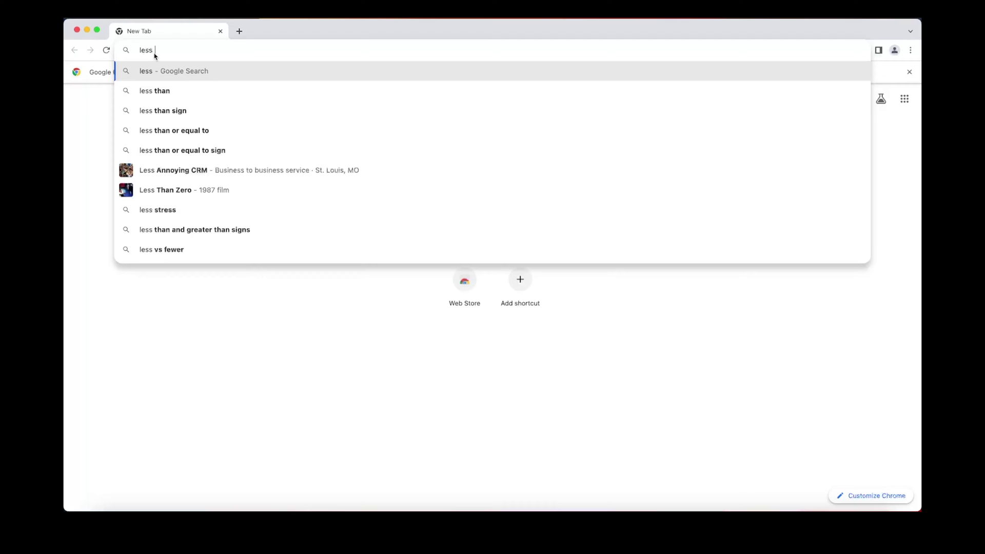
type("sec")
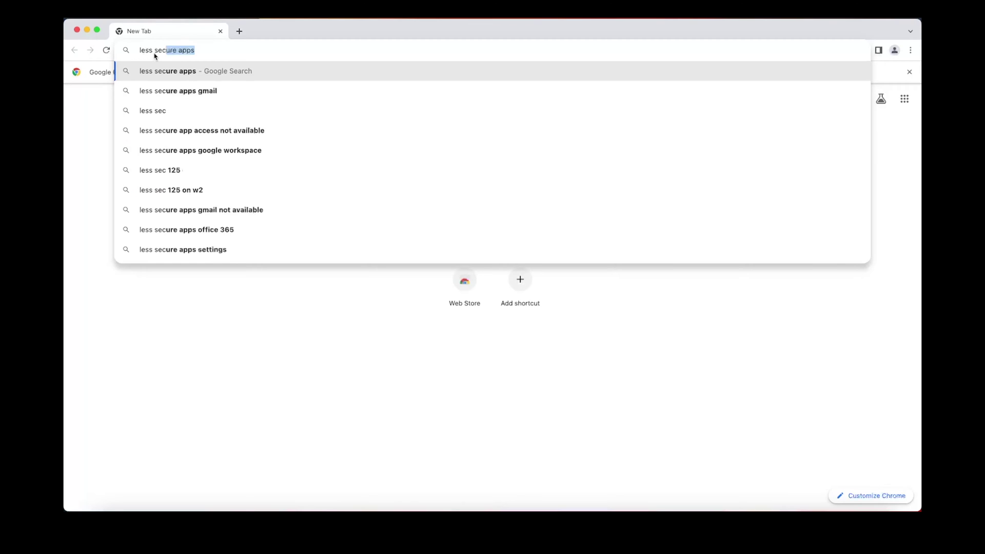
type("ure gmail")
key("Return")
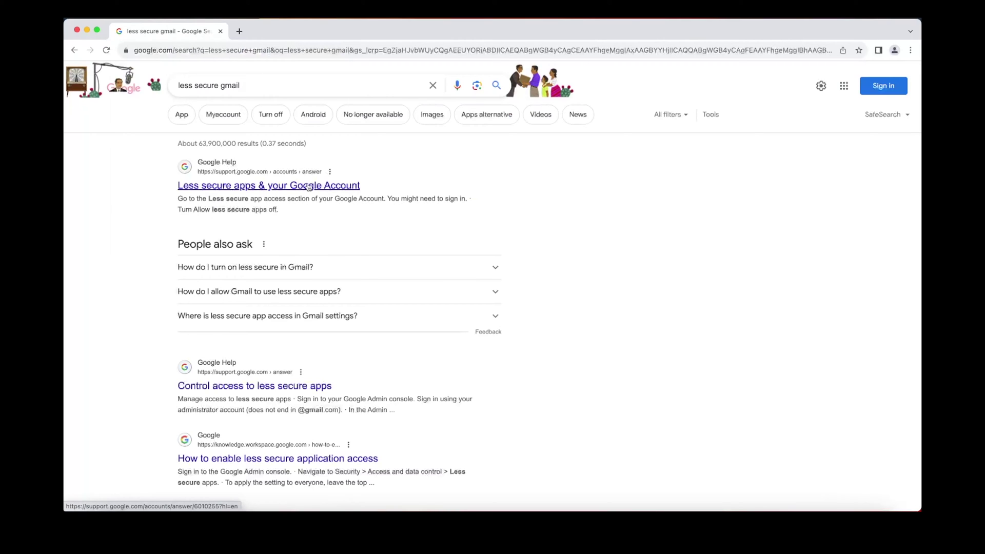
Open the Google Help article on less secure apps and expand its 'Use an App Password' section
left_click(308, 187)
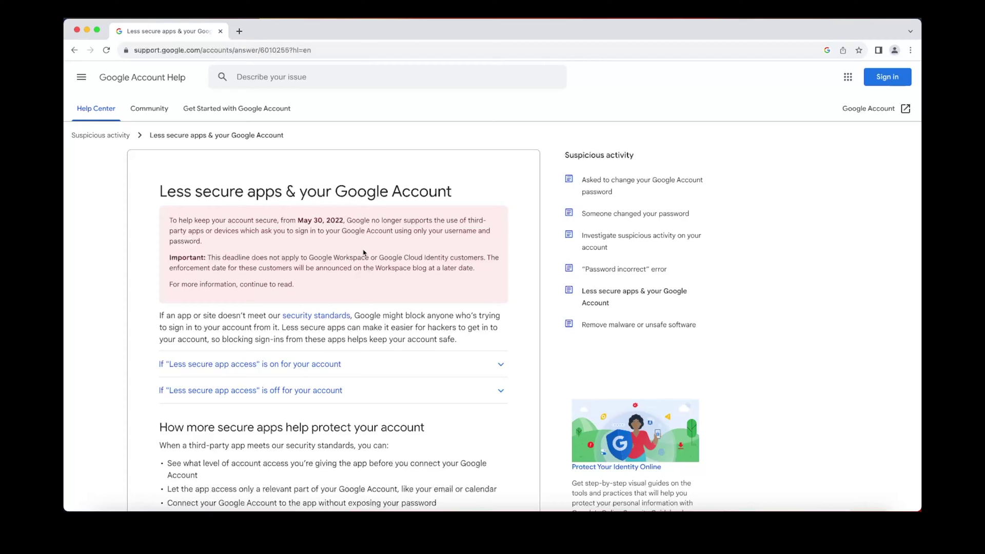
left_click_drag(413, 230, 426, 233)
left_click(411, 250)
scroll(411, 250, "down", 3)
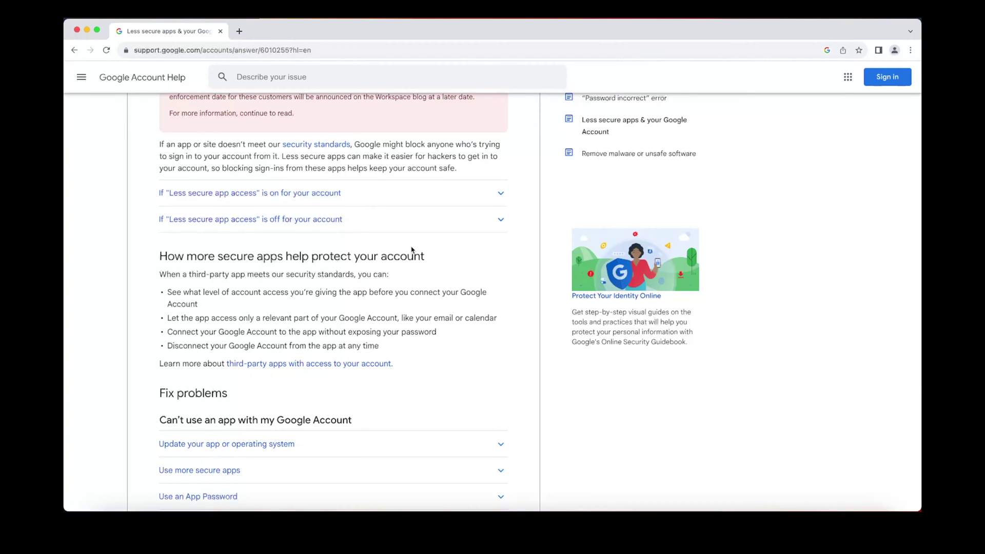
scroll(412, 250, "down", 3)
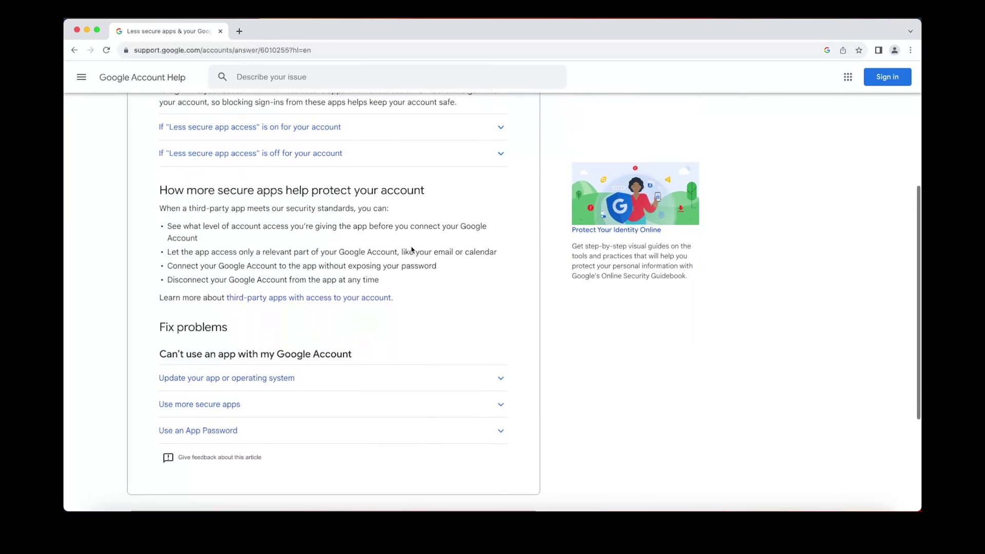
scroll(411, 250, "down", 3)
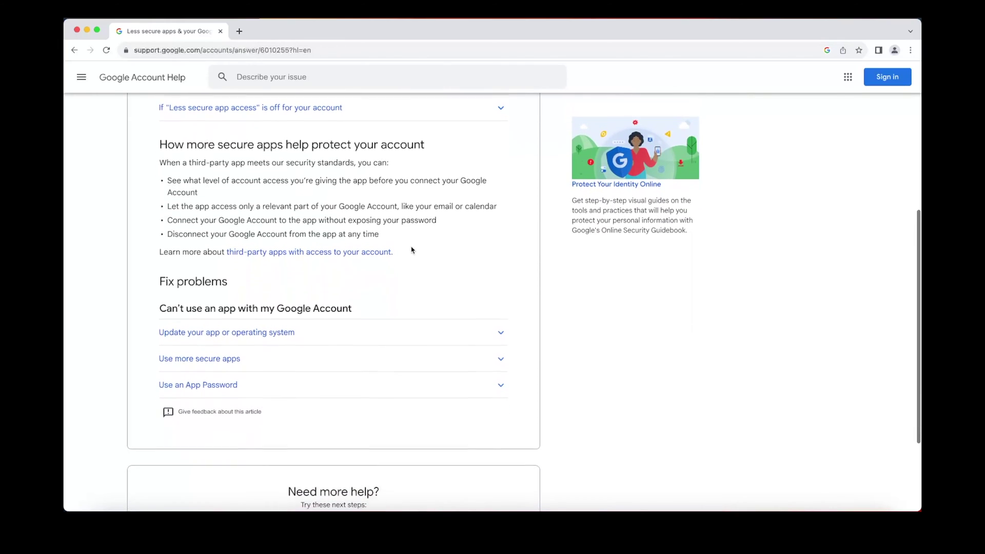
scroll(412, 250, "down", 1)
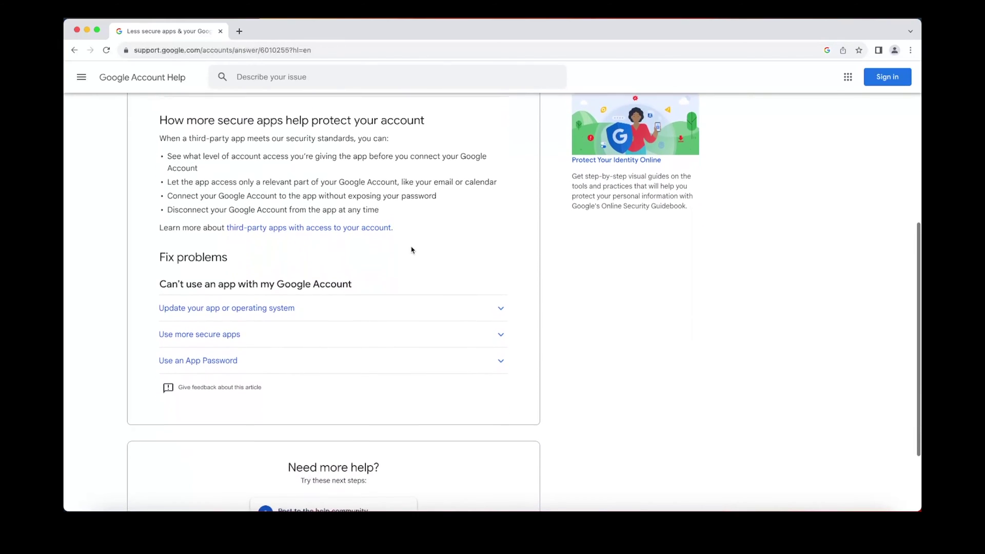
left_click(502, 361)
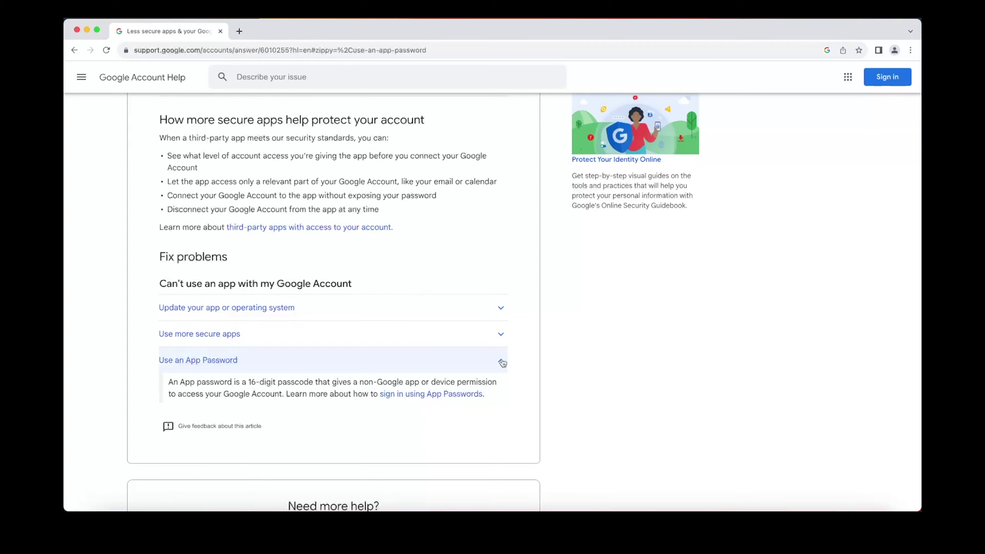
Load the printer's page at 192.168.1.169 in a new tab, proceeding past the privacy warning
left_click(239, 30)
type("19")
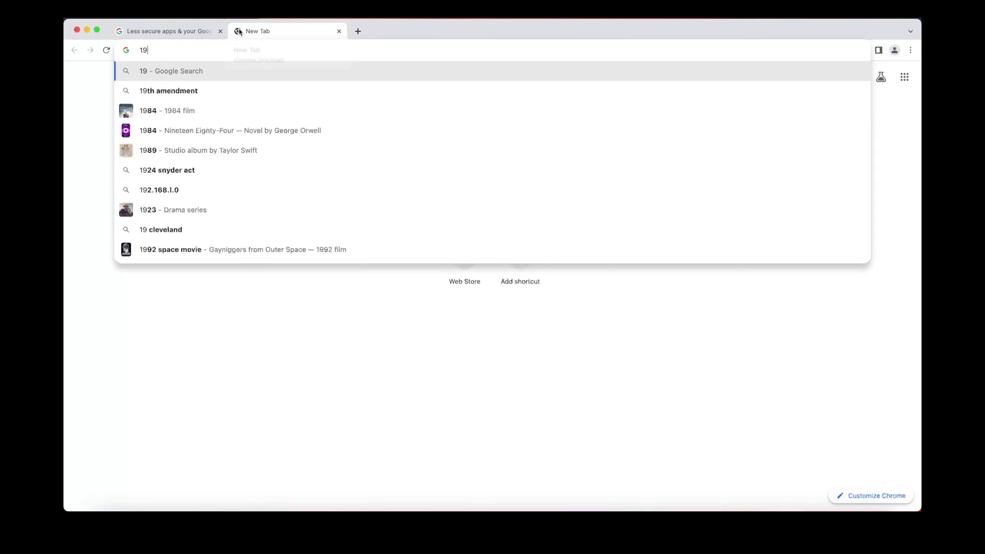
type("2.168.1.")
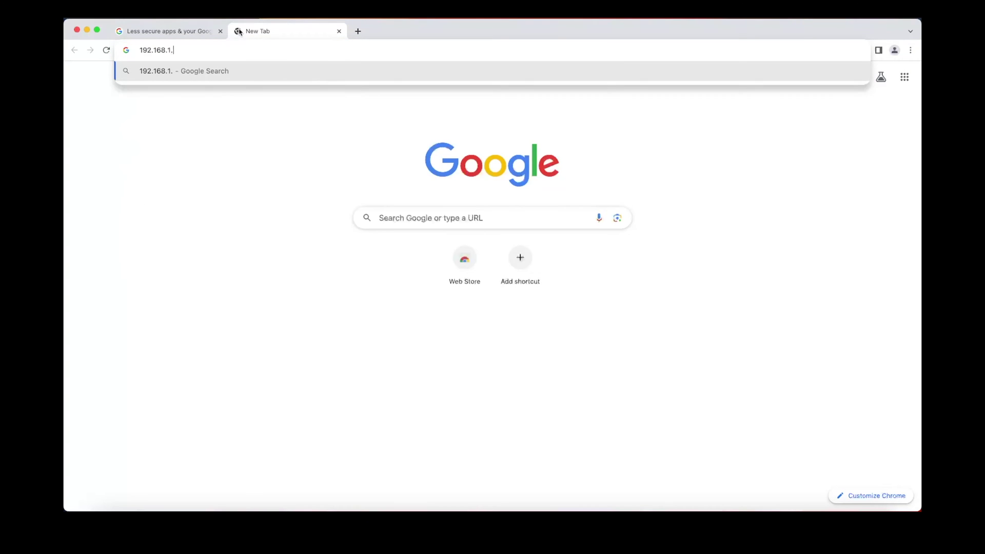
type("169")
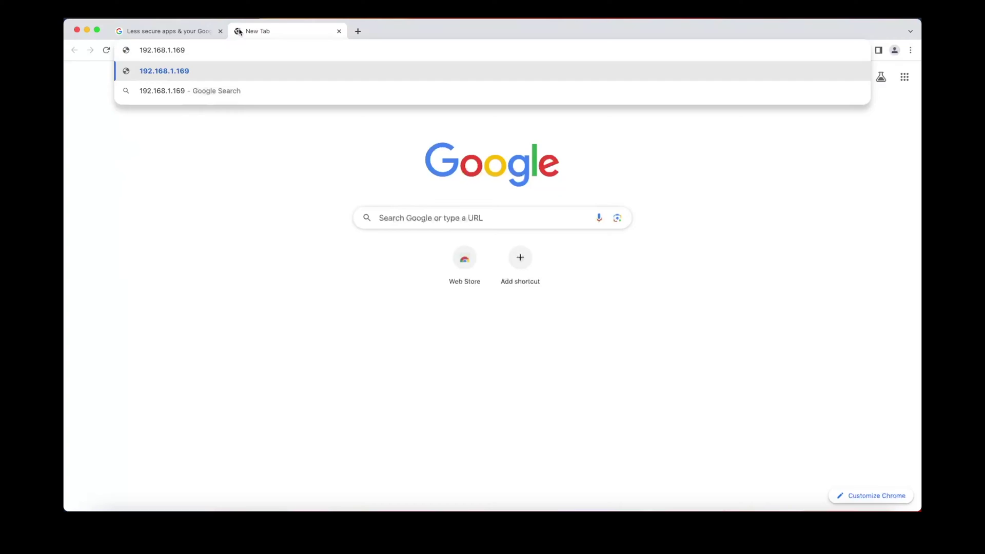
key("Return")
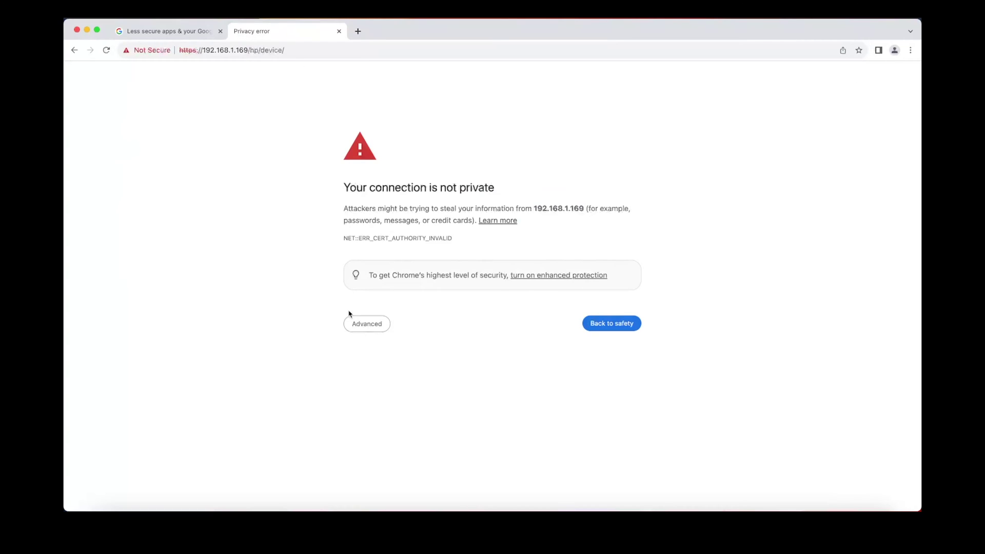
left_click(352, 320)
left_click(373, 399)
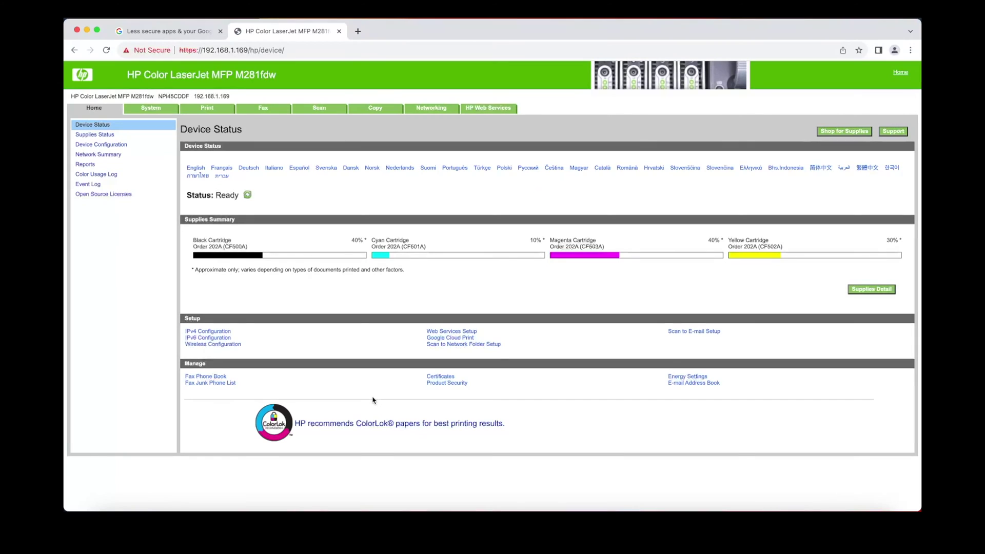
Open myaccount.google.com in a new tab
left_click(359, 32)
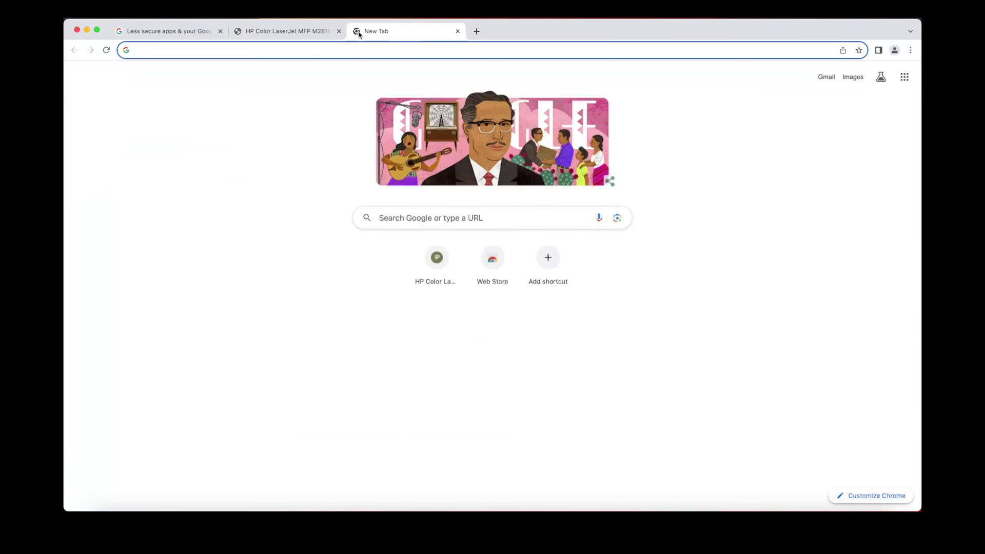
type("myc")
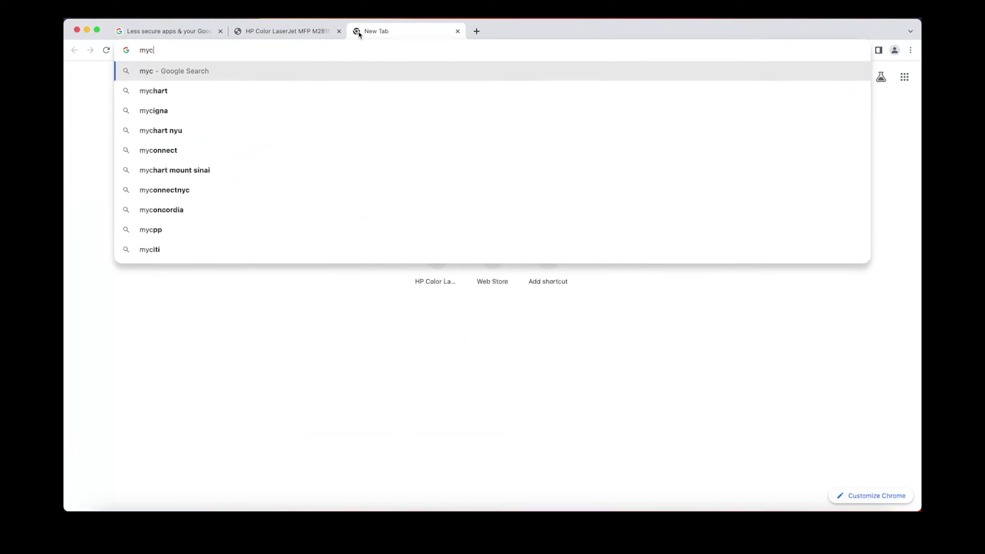
key("BackSpace")
type("account.")
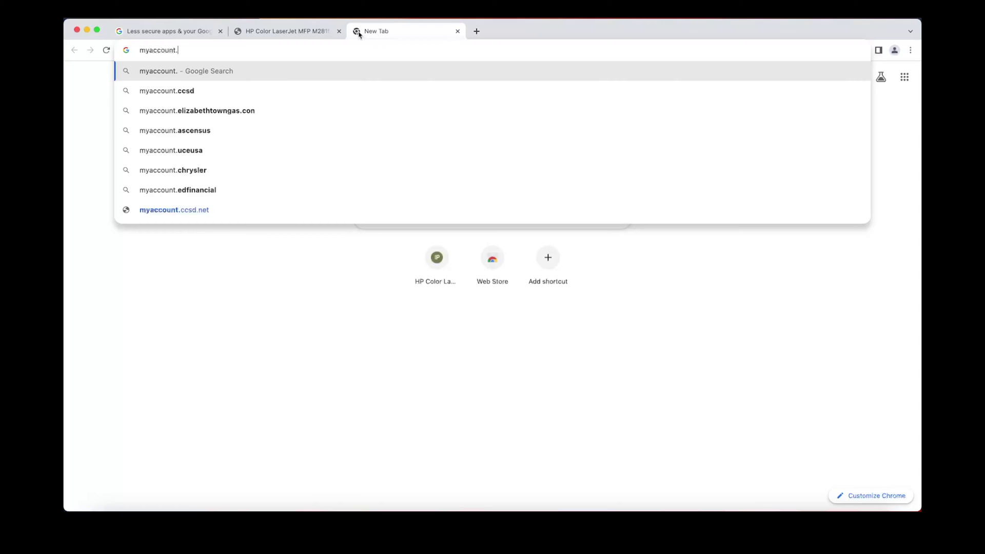
type("google.com")
key("Return")
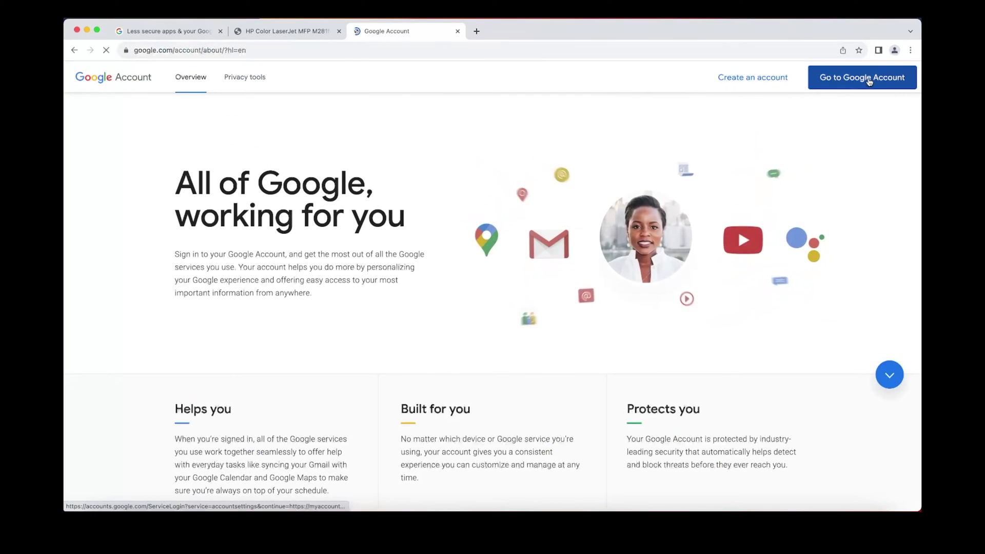
Sign in with the Gmail account's address and password
left_click(869, 81)
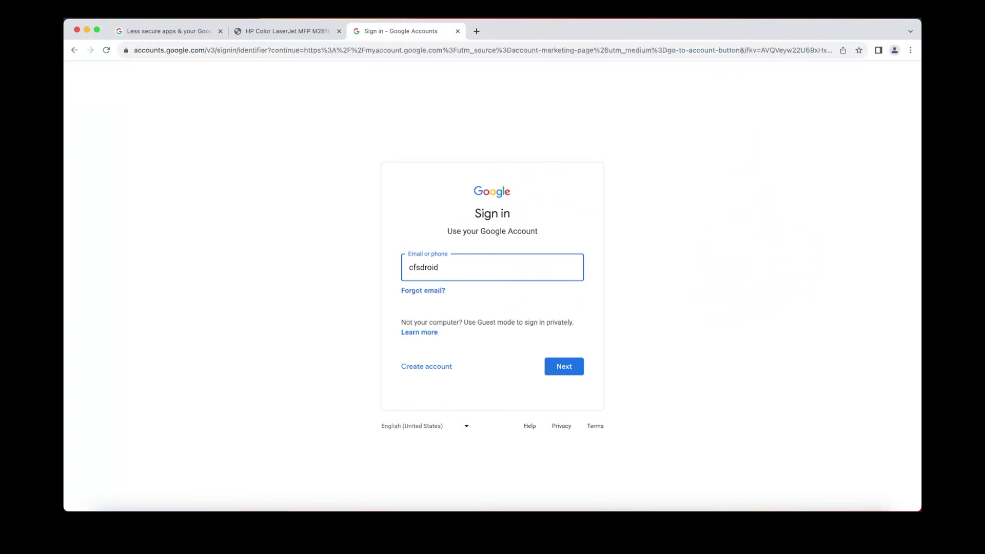
key("Return")
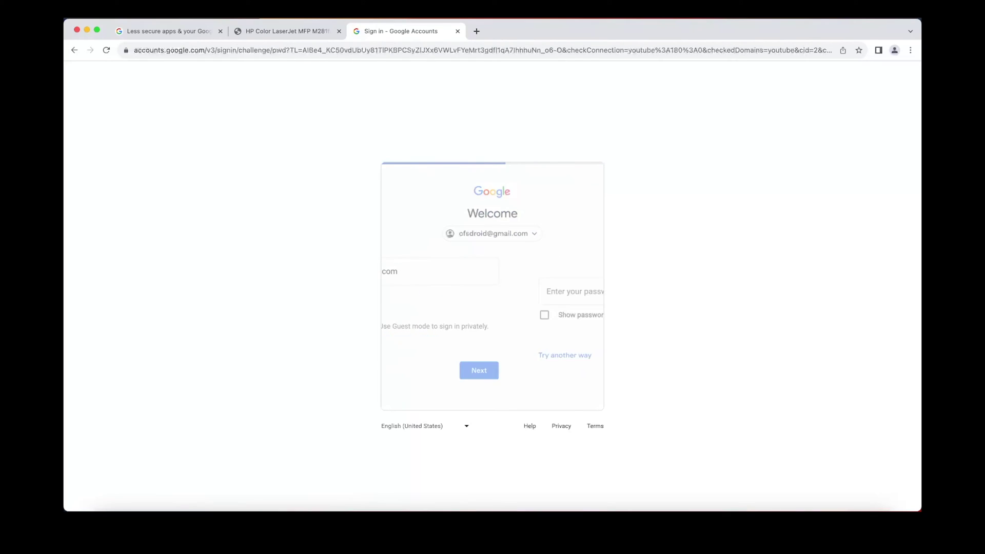
type("•••")
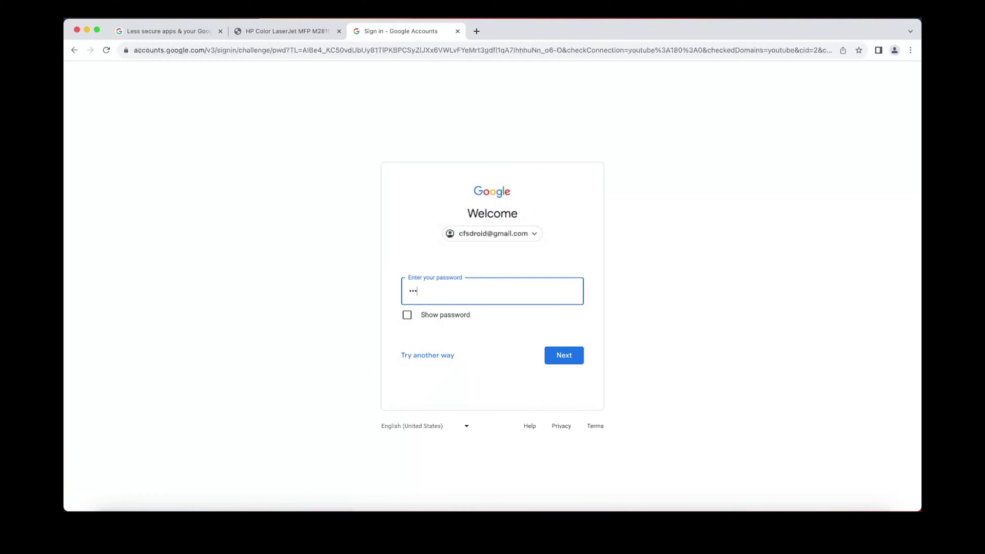
type("•••••••••")
key("Return")
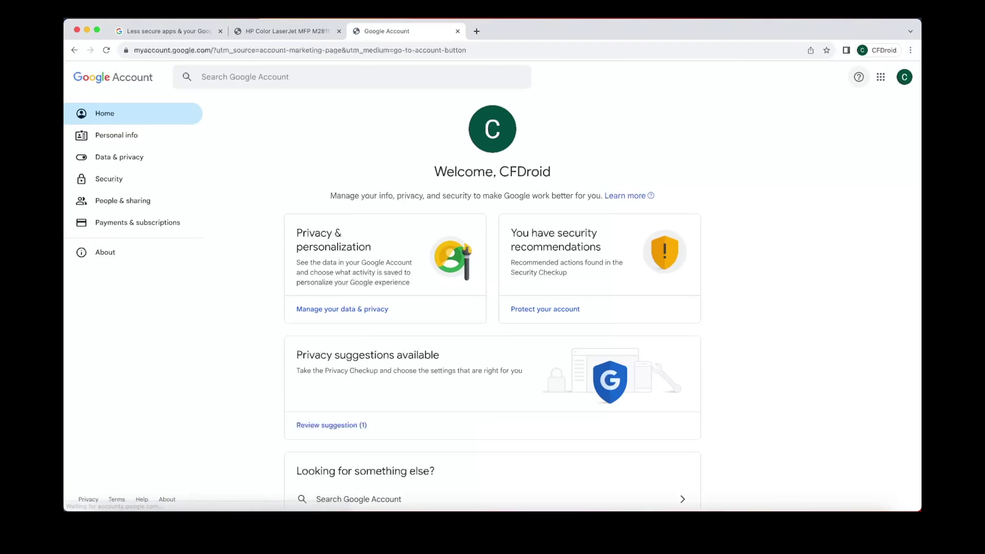
Start 2-Step Verification setup from Security, choosing text message or voice call codes
left_click(115, 183)
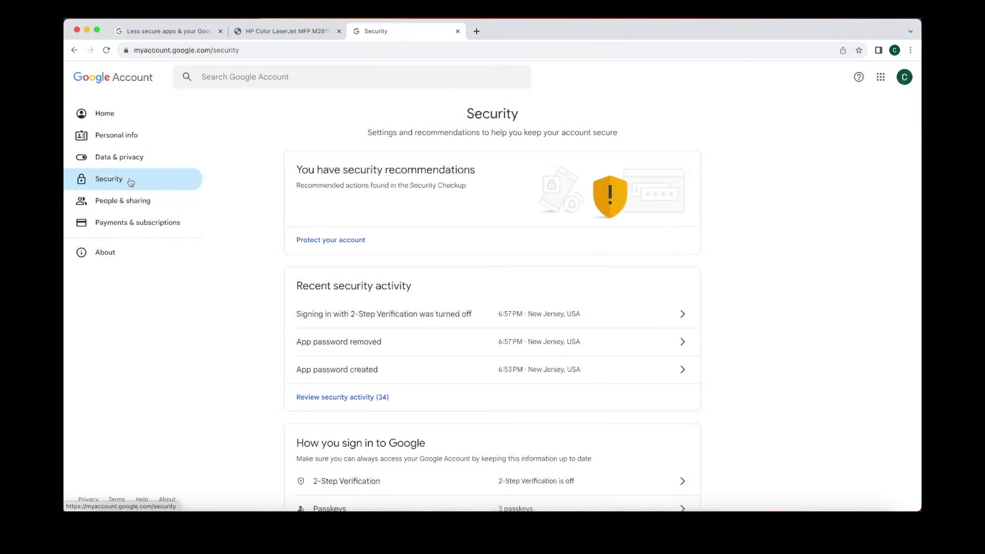
scroll(380, 321, "down", 3)
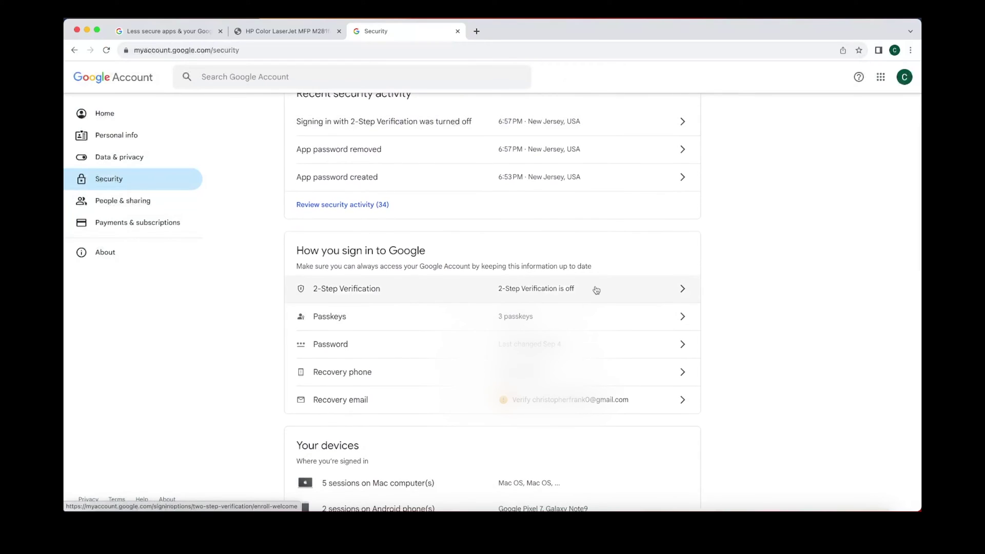
left_click(594, 288)
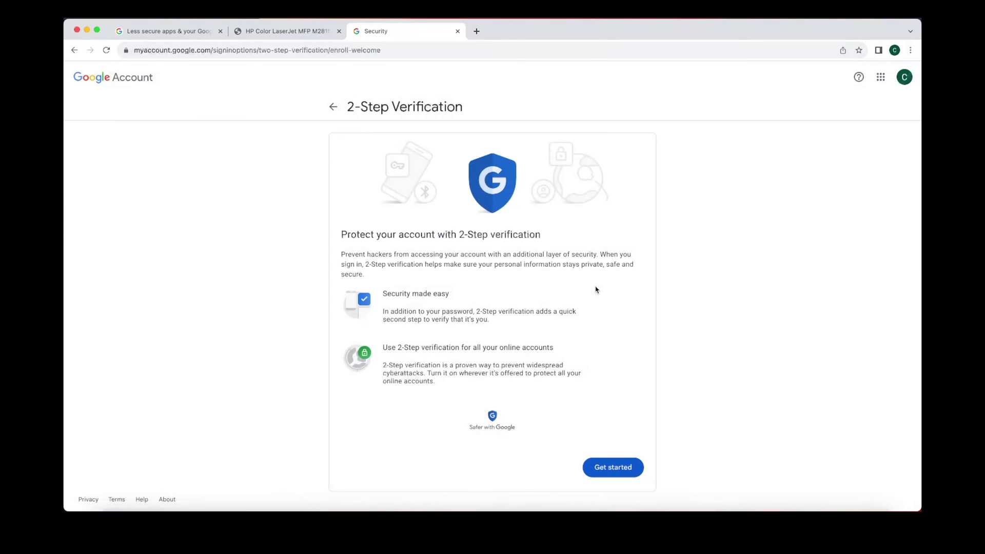
left_click(613, 467)
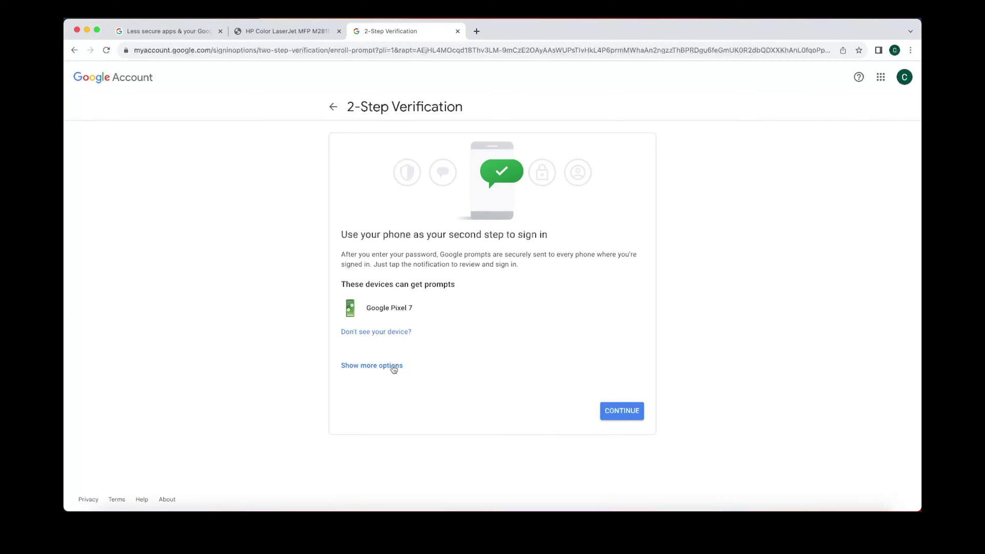
left_click(394, 368)
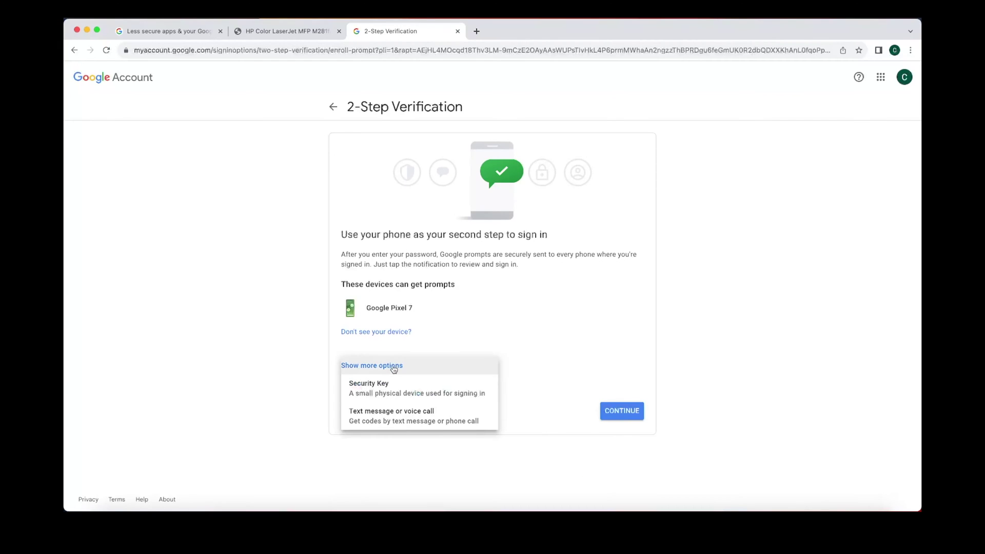
left_click(481, 418)
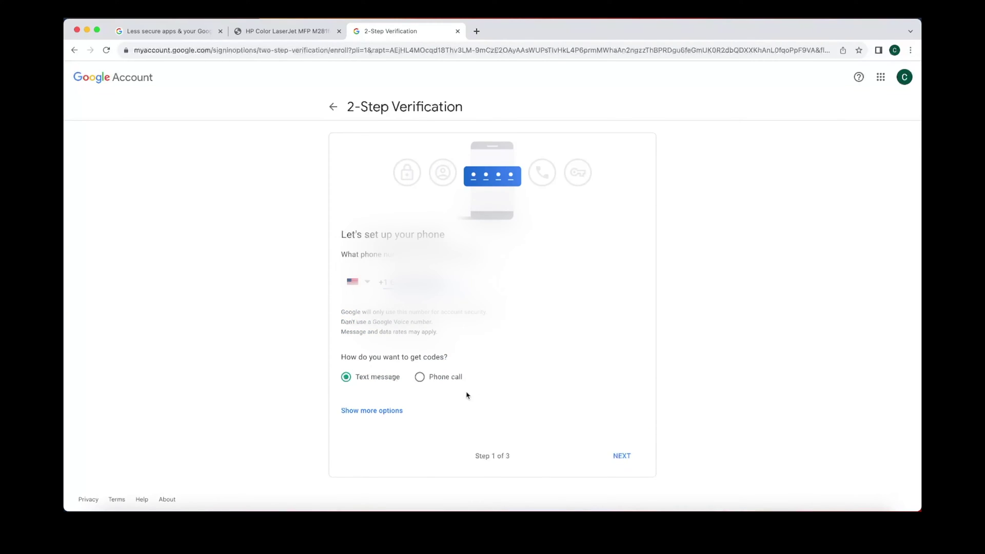
Verify the phone with the received text code and turn 2-Step Verification on
left_click(622, 456)
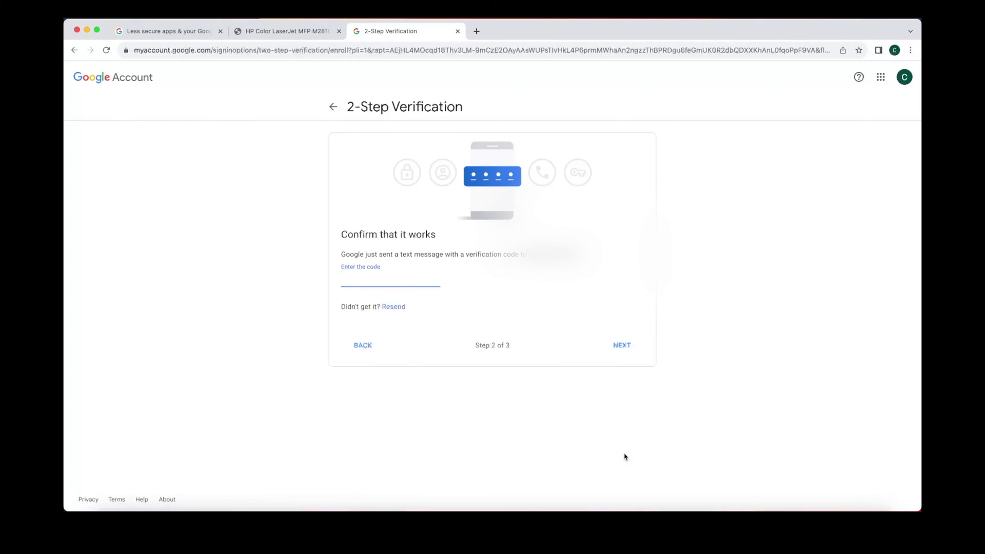
left_click(623, 348)
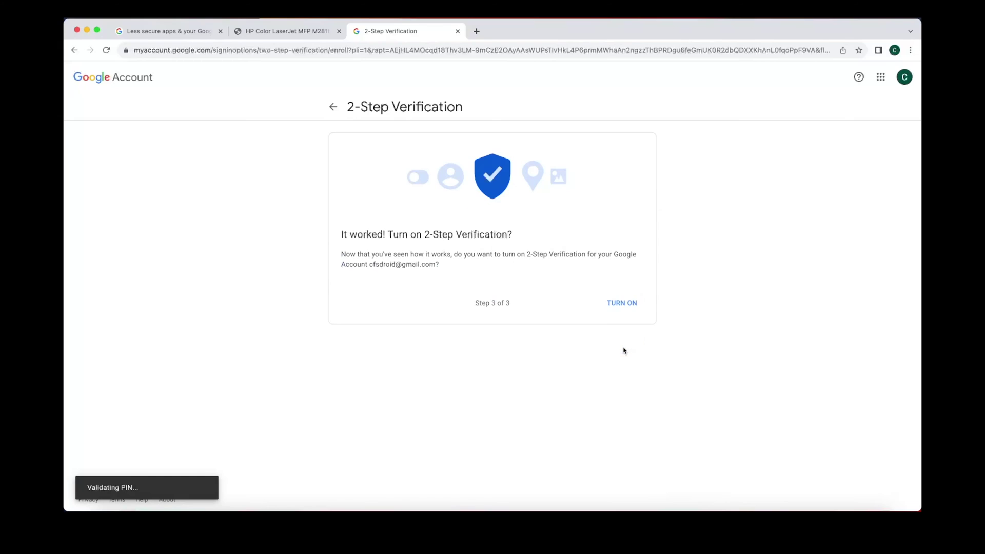
left_click(622, 303)
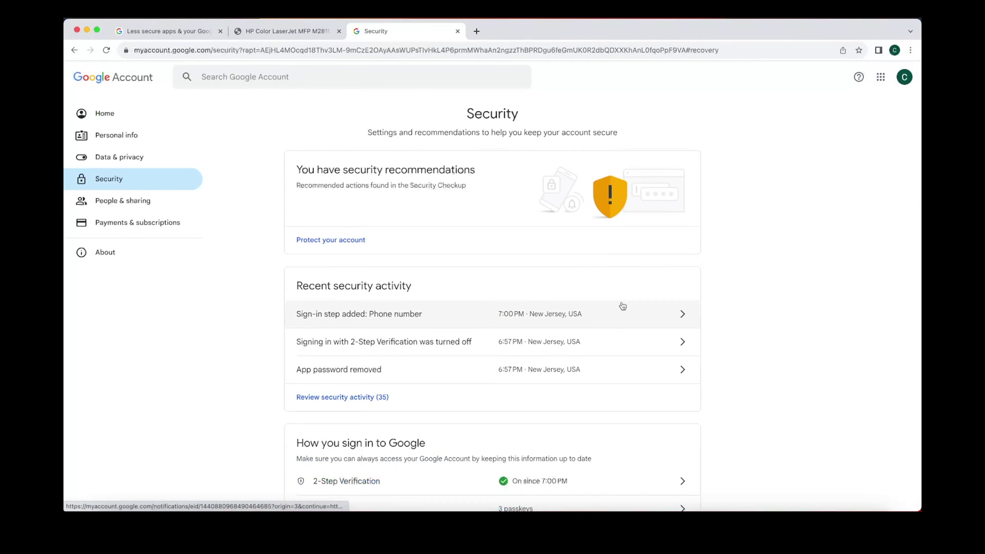
scroll(718, 347, "down", 3)
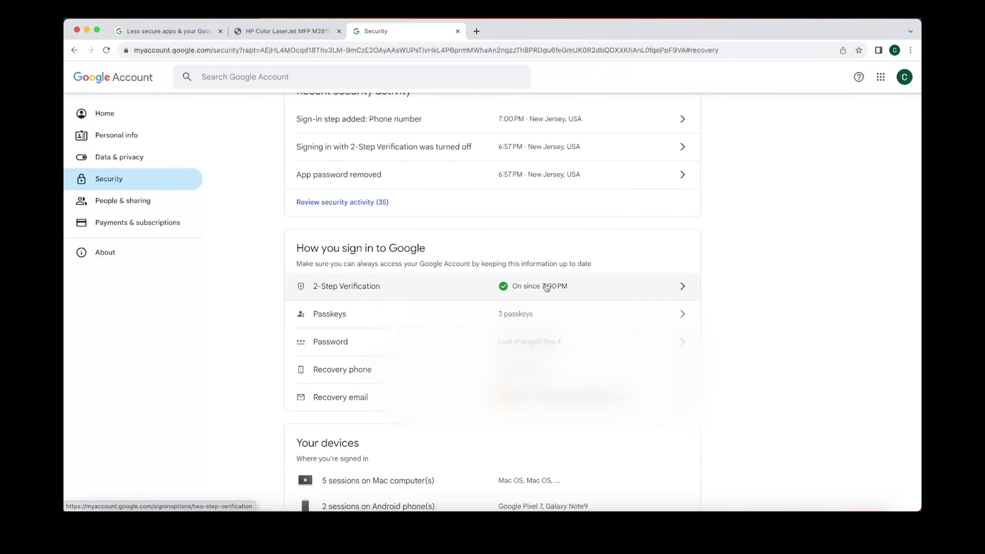
Go to the App passwords page under 2-Step Verification settings
left_click(547, 288)
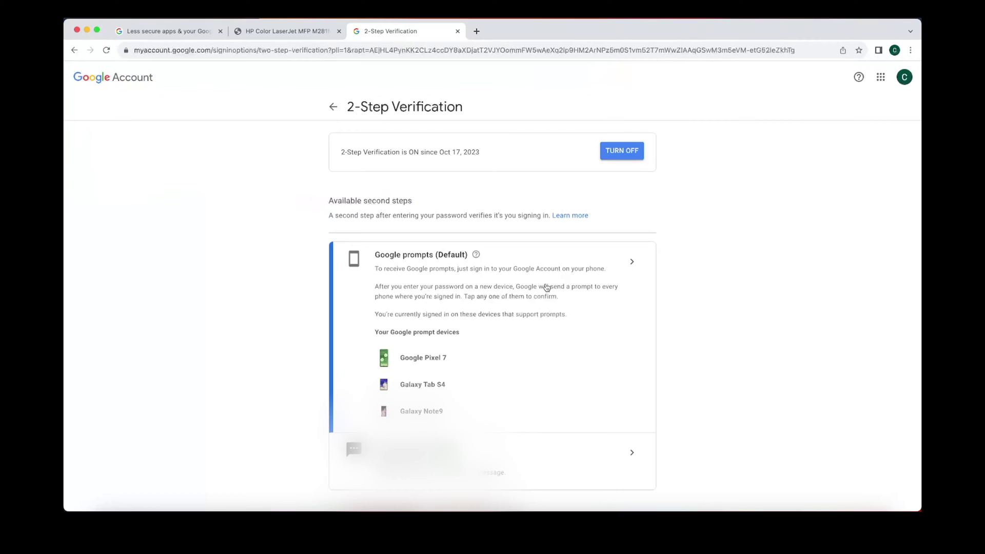
scroll(543, 340, "down", 5)
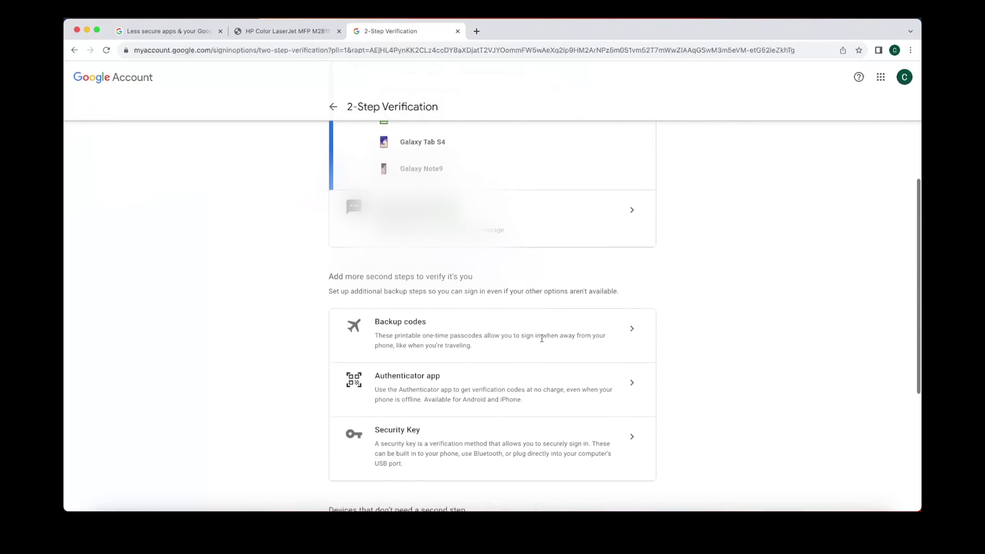
scroll(542, 338, "down", 3)
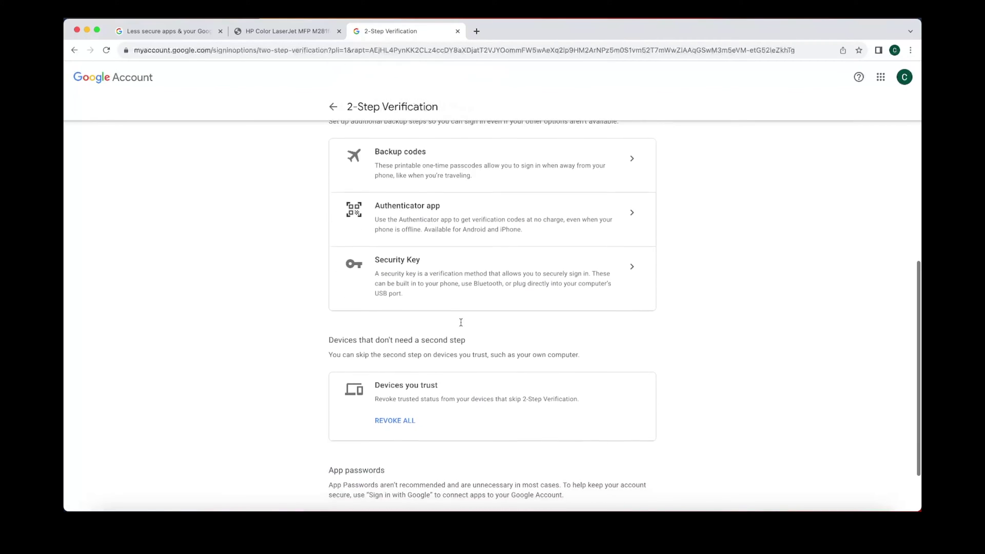
scroll(461, 323, "down", 3)
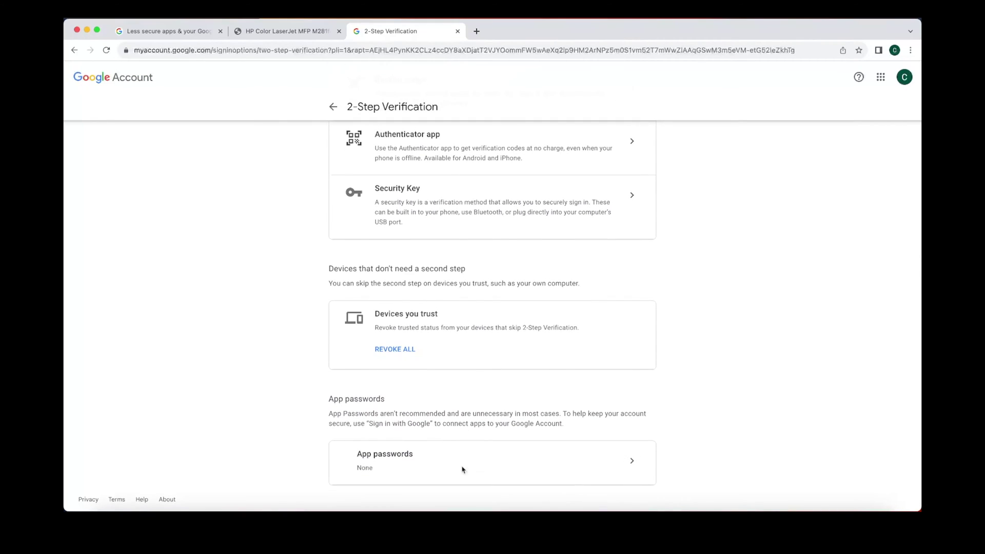
left_click(632, 463)
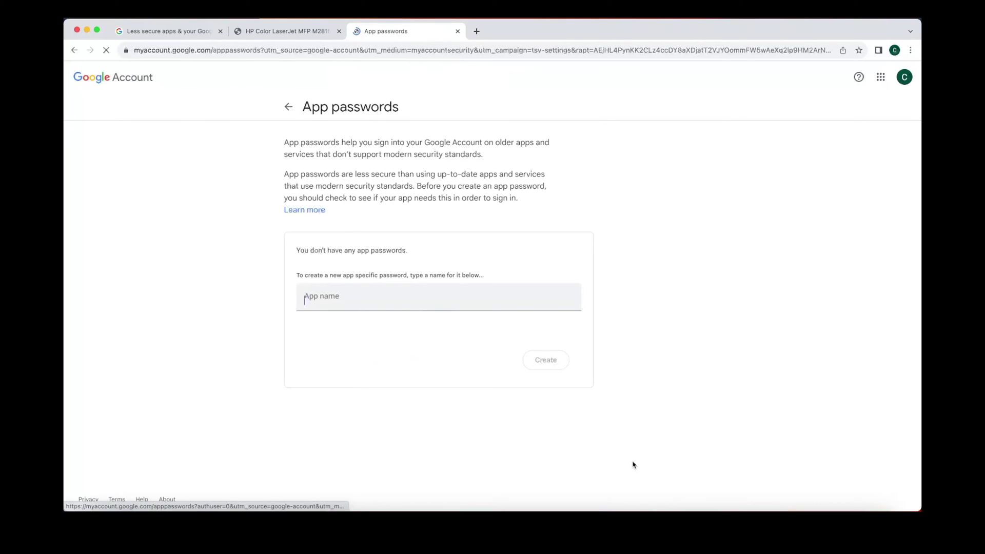
Create and copy a 'Scan to Email' app password, then return to the printer's scan settings
type("Scan t")
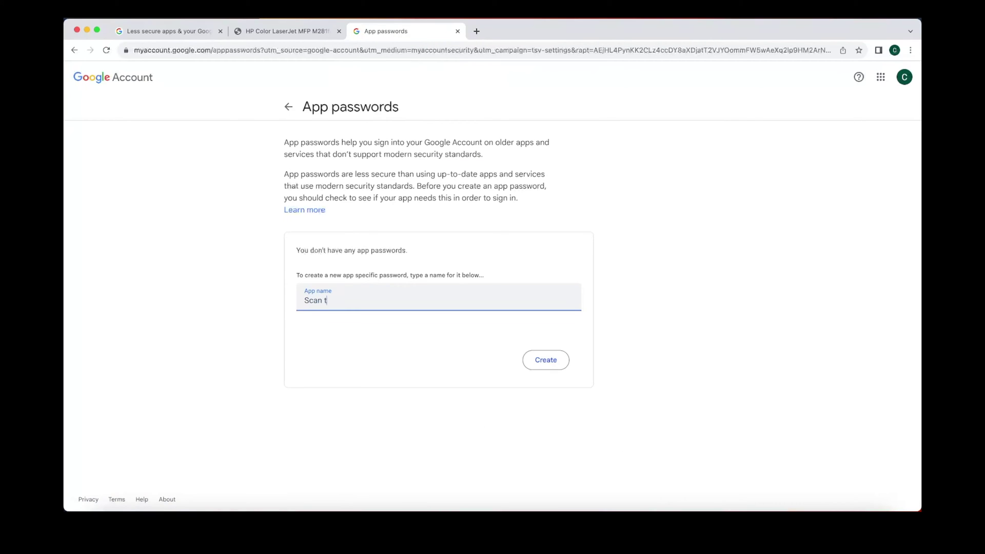
type("o Email")
left_click(556, 367)
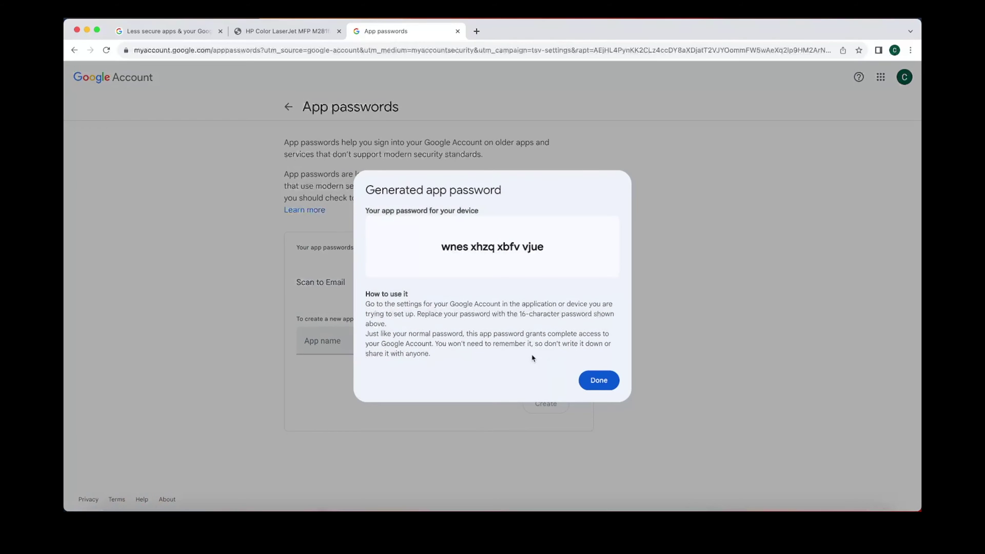
triple_click(482, 253)
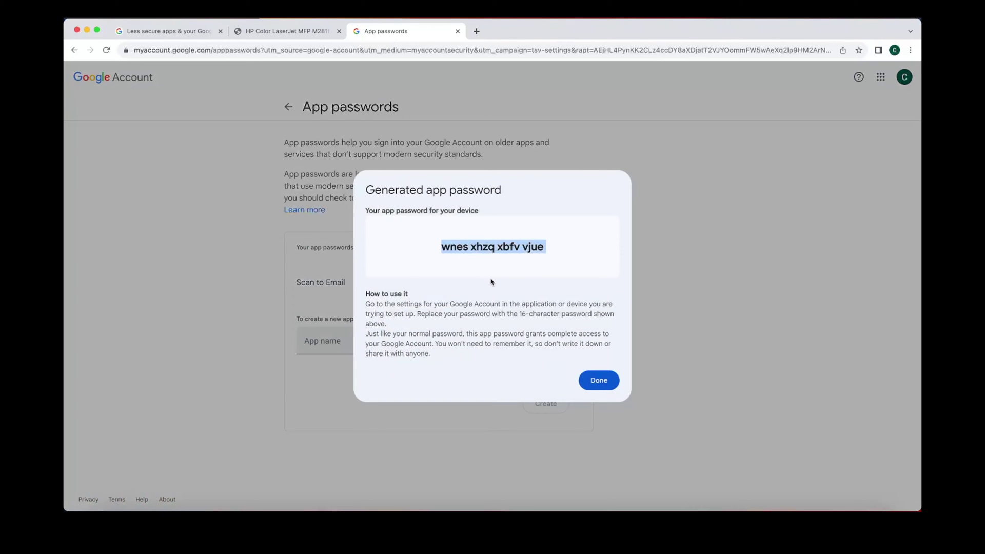
left_click(600, 379)
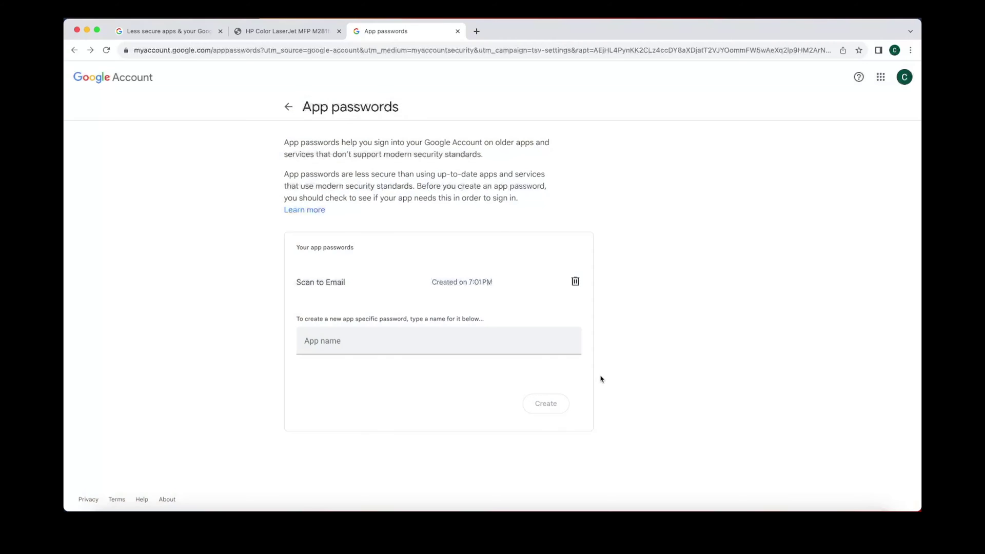
left_click(289, 31)
left_click(331, 111)
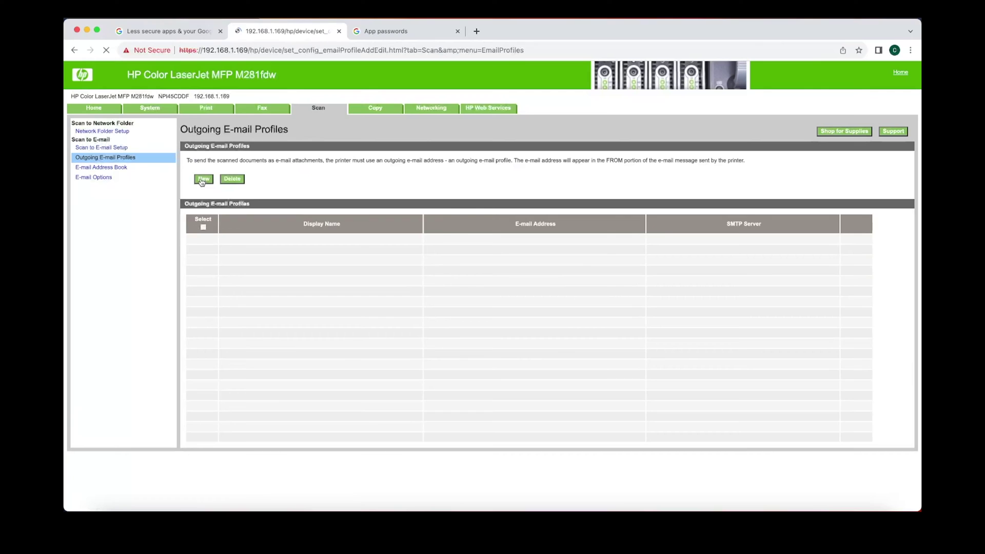
Enter the sender Gmail address, server smtp.gmail.com and port 465
left_click(469, 211)
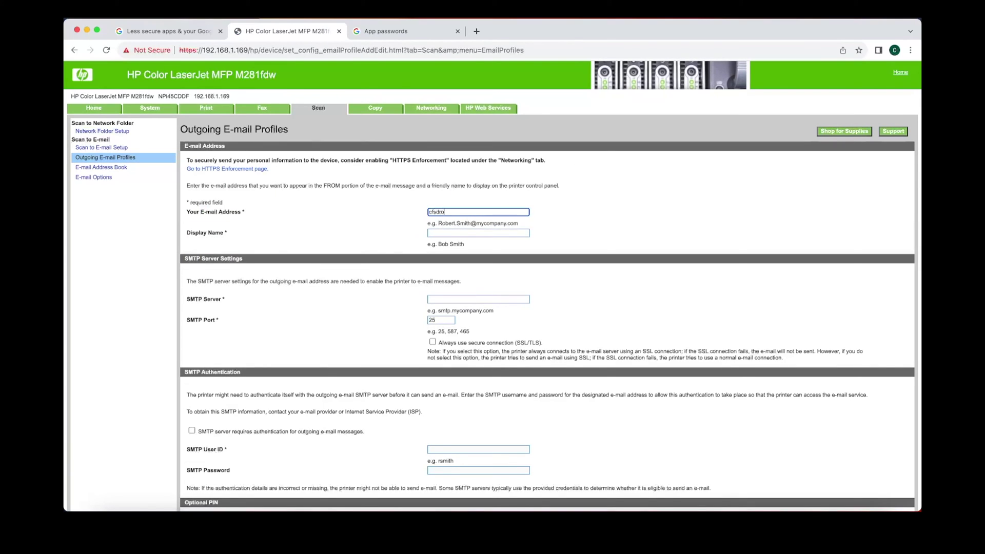
left_click(479, 232)
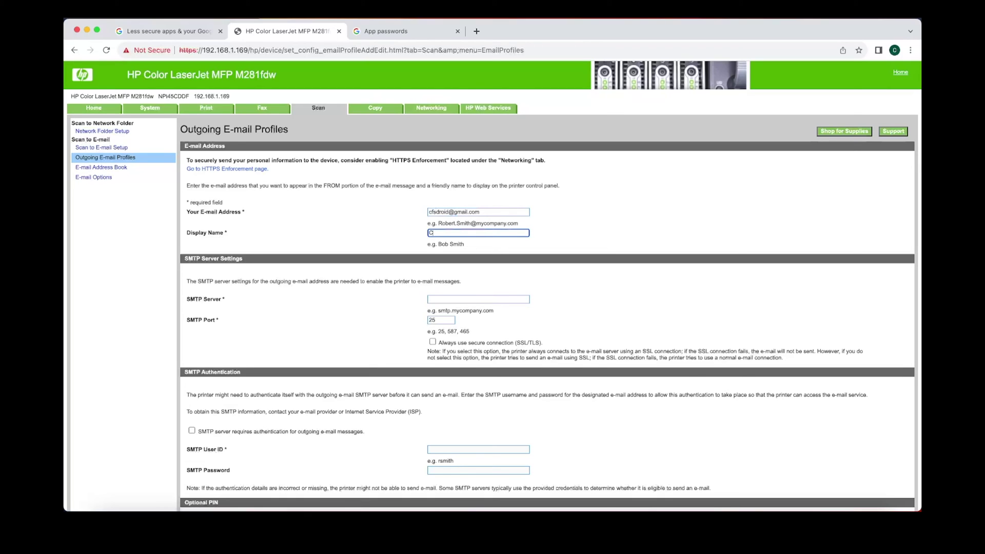
left_click(478, 299)
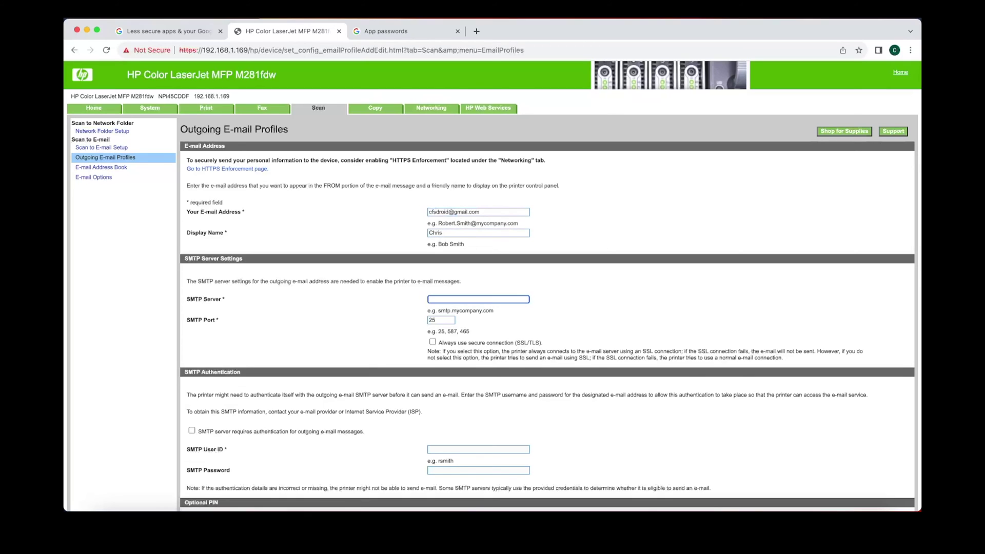
type("smtp.gmail.com")
key("Tab")
type("46")
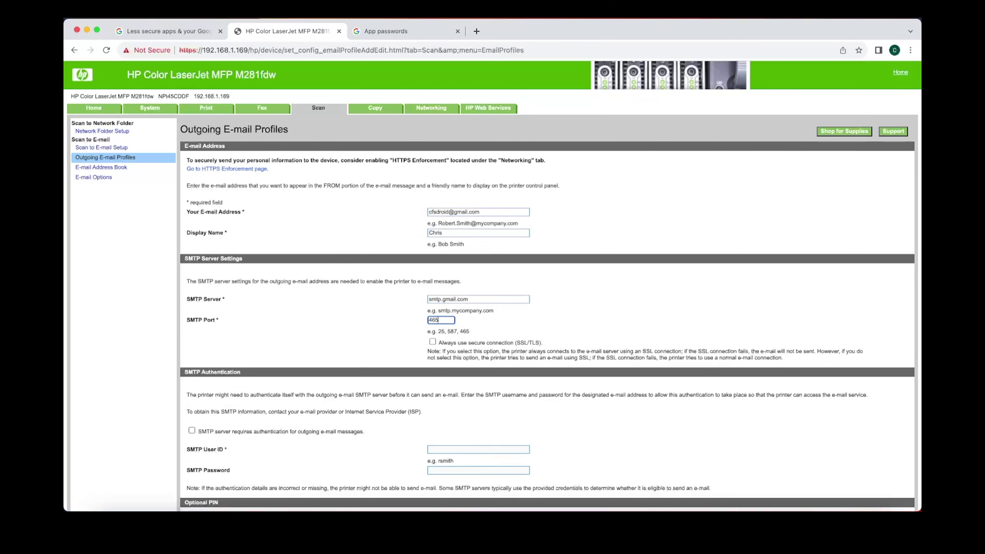
Enable SSL/TLS and SMTP authentication with the Gmail user ID and app password, then save and test
left_click(433, 342)
scroll(308, 331, "down", 3)
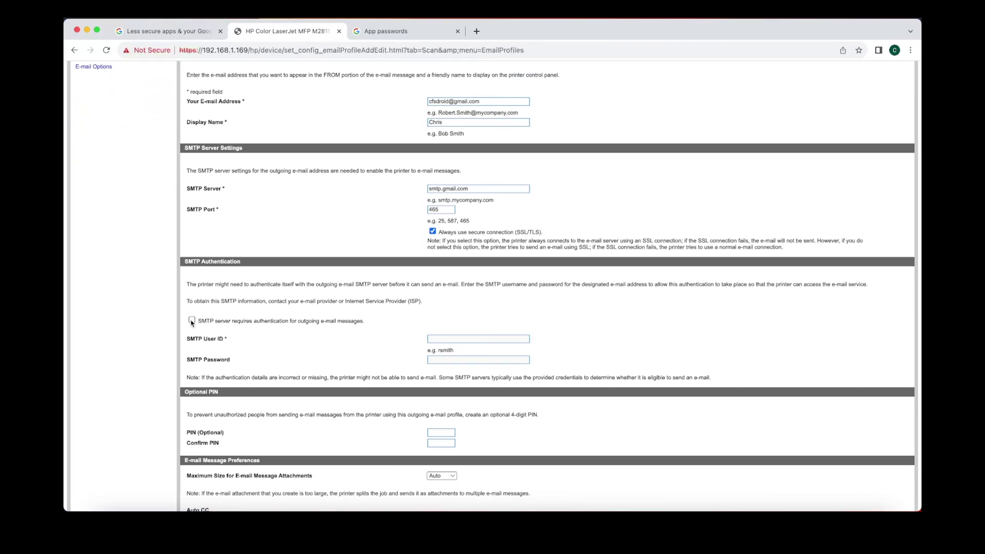
left_click(192, 320)
left_click(471, 338)
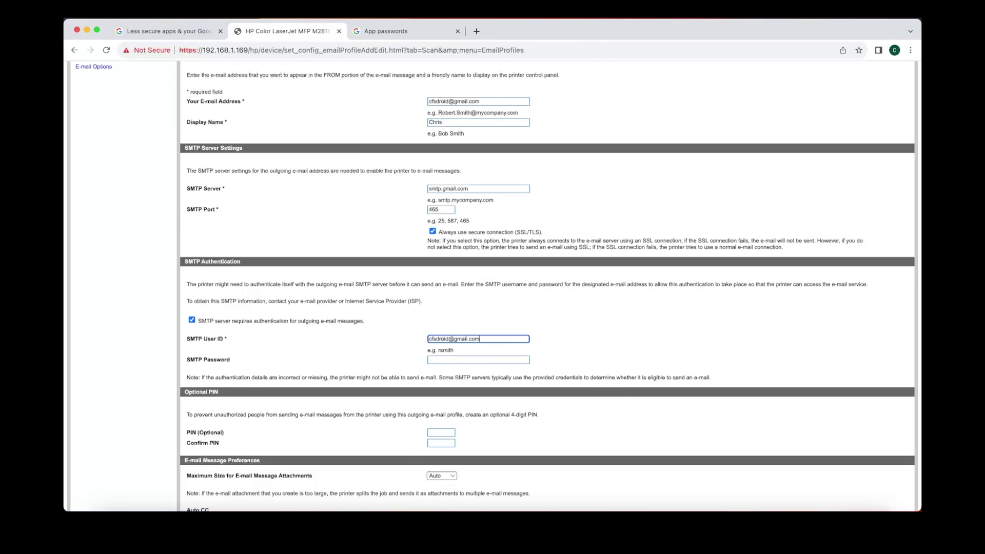
left_click(478, 360)
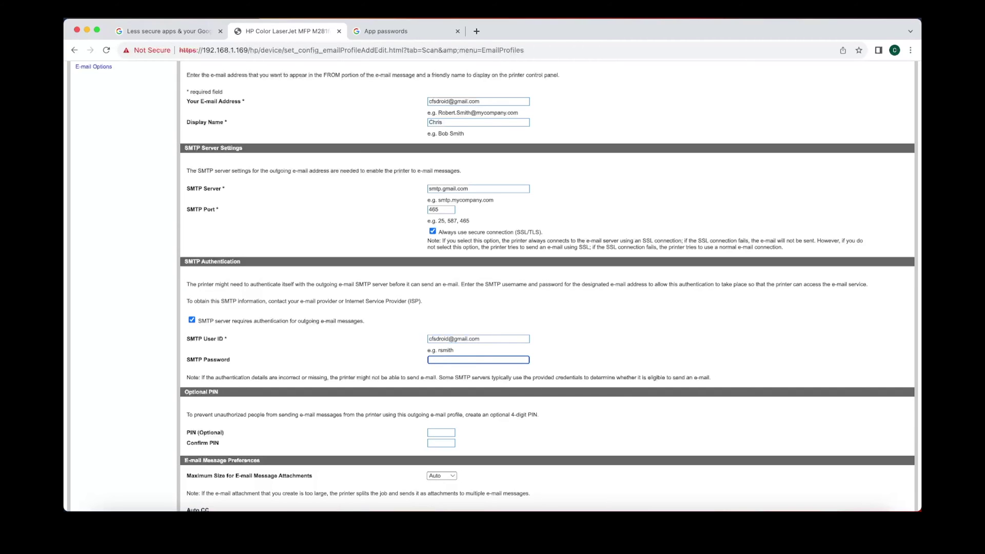
key("super+v")
scroll(516, 340, "down", 2)
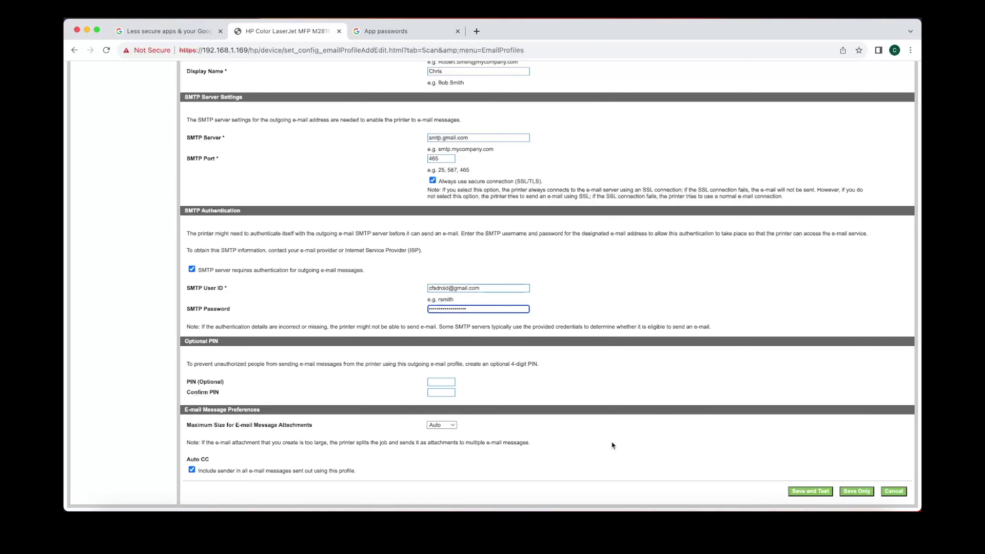
left_click(809, 491)
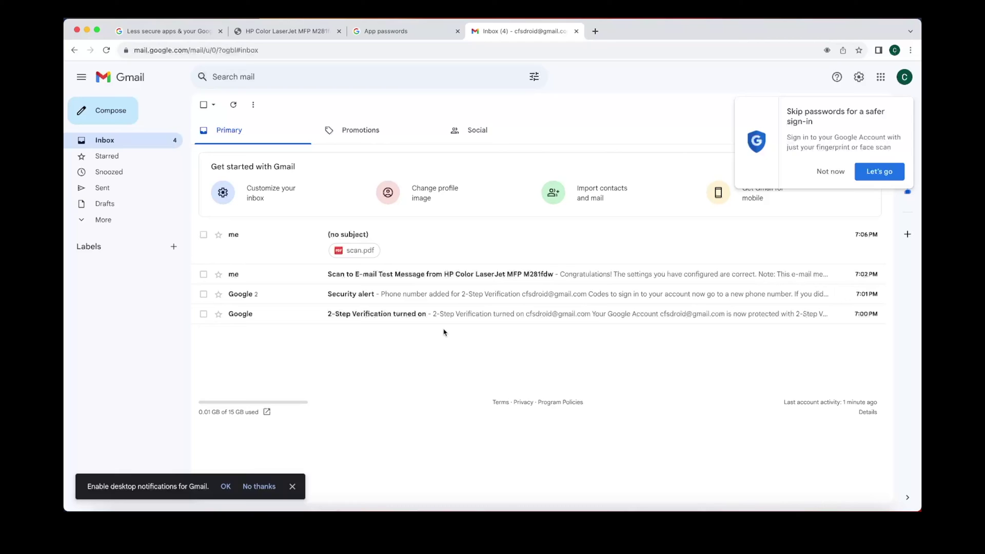
Preview the scan.pdf attachment in Gmail
left_click(353, 251)
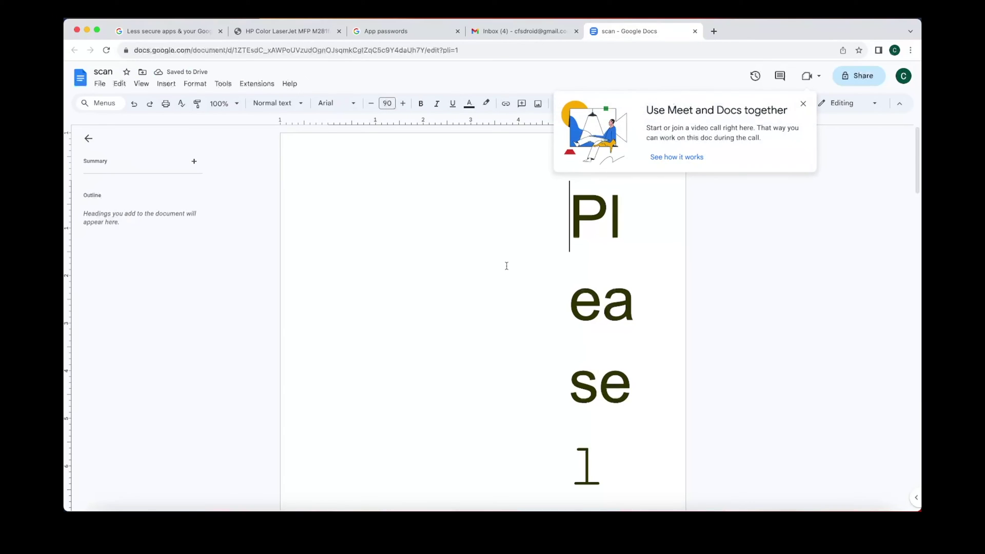
Scroll through the converted scan text, jump back to the top, and close the Docs tab
scroll(507, 266, "down", 4)
scroll(506, 266, "down", 20)
scroll(506, 266, "down", 6)
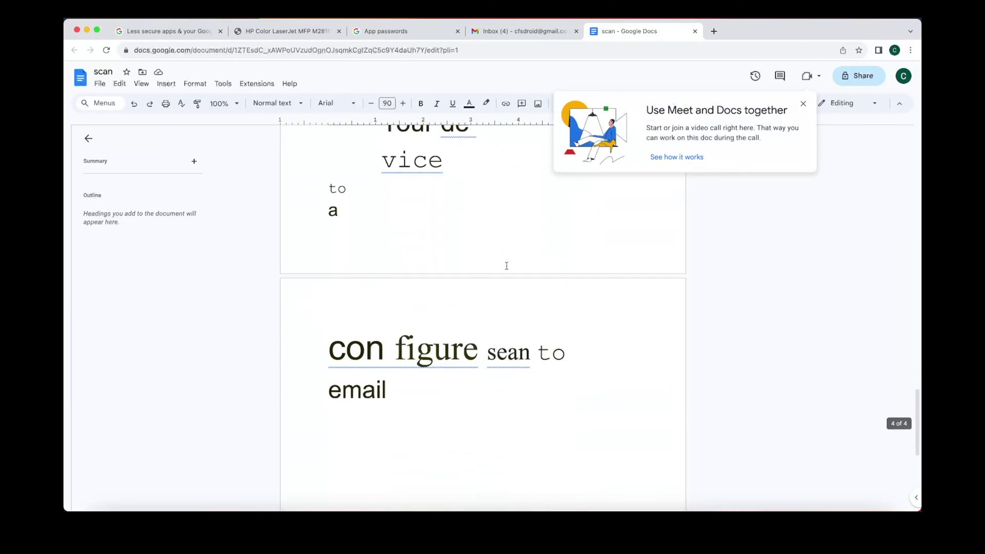
key("super+Up")
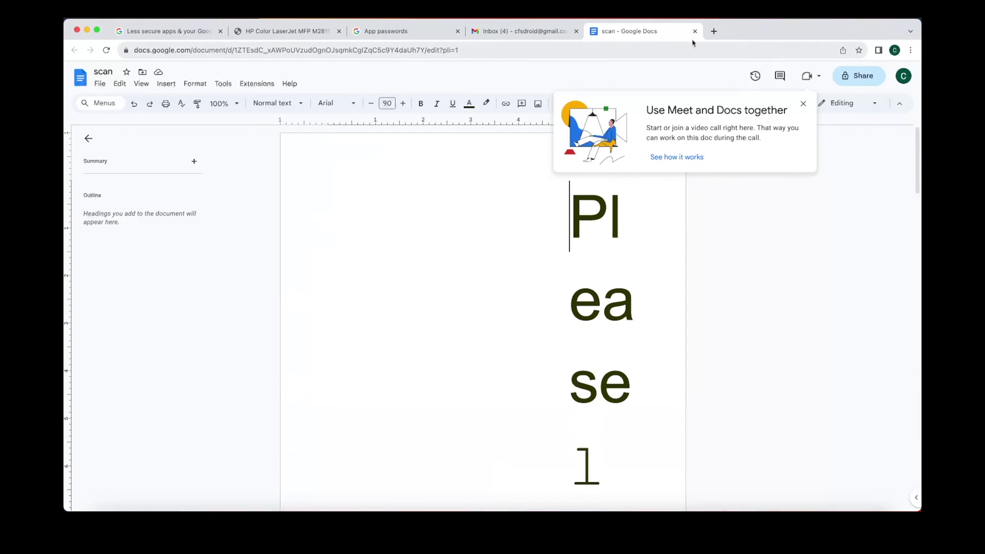
left_click(695, 31)
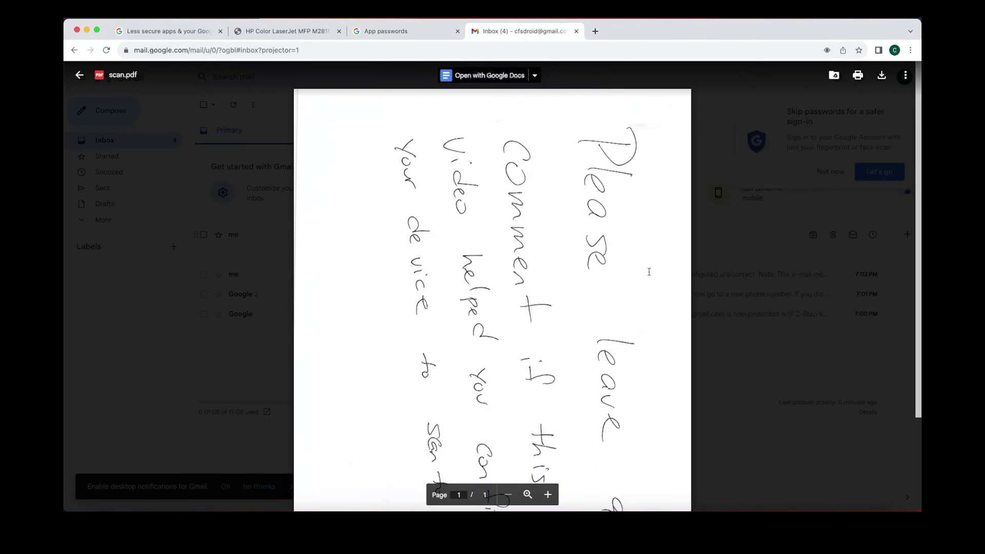
Cancel saving scan.pdf to Drive, check its file type and size, then close the preview
left_click(835, 77)
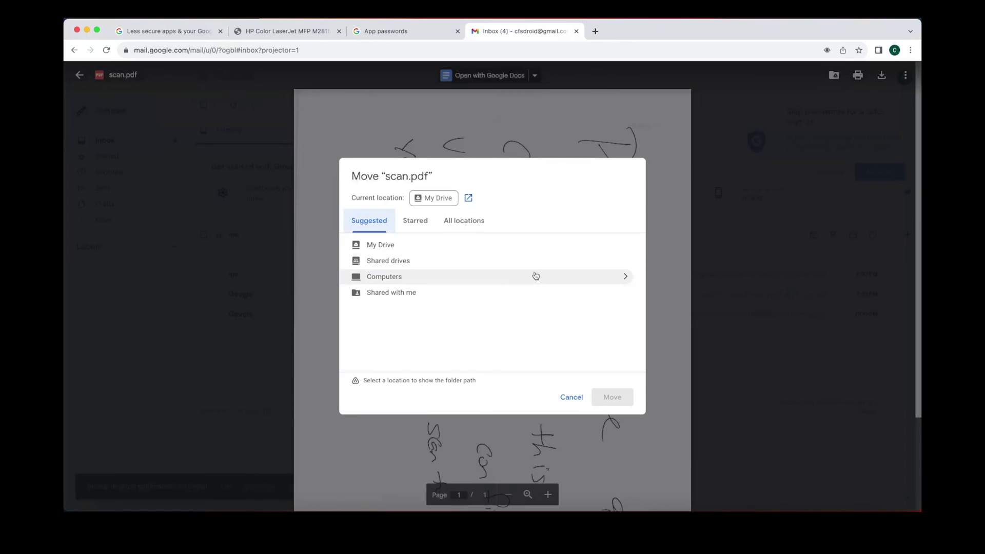
left_click(565, 392)
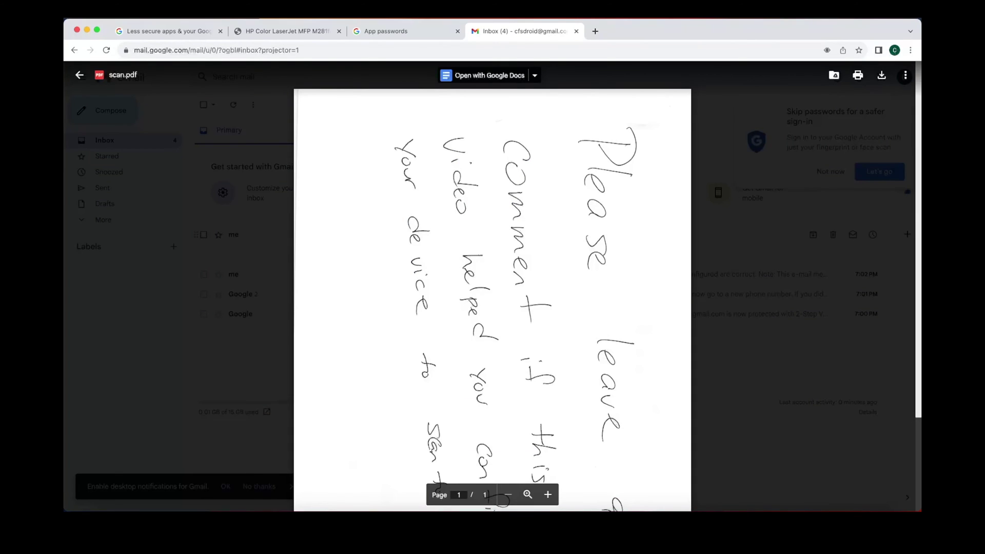
left_click(903, 78)
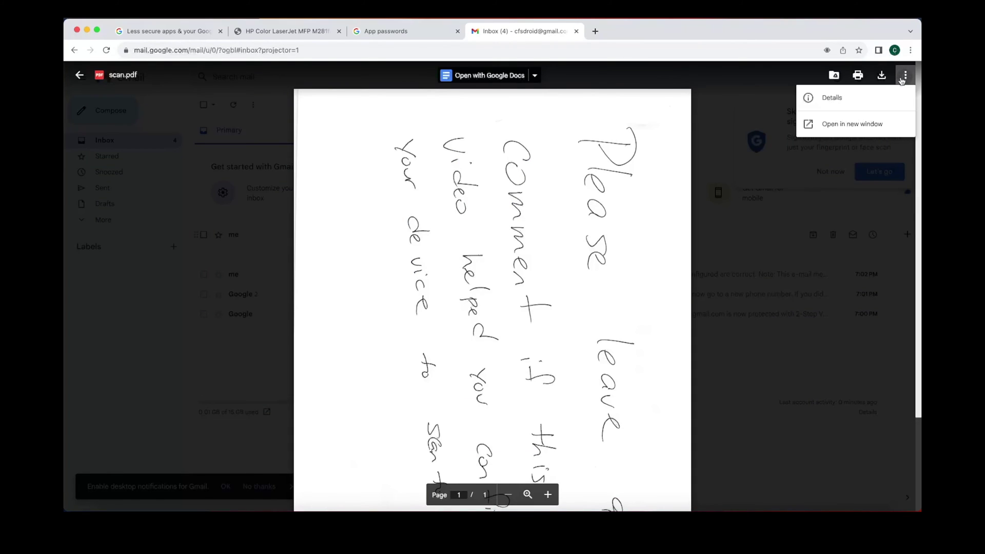
left_click(863, 95)
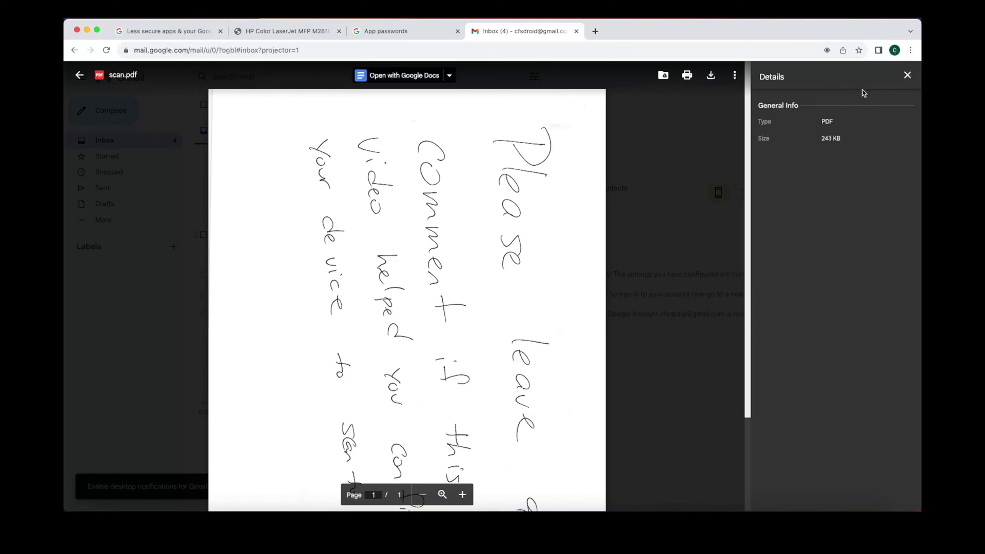
left_click(907, 75)
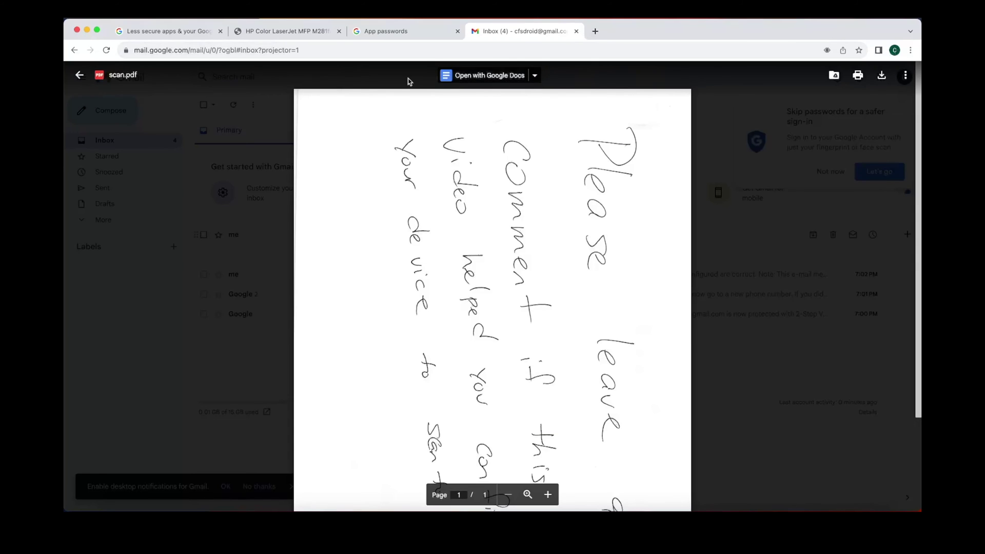
left_click(78, 75)
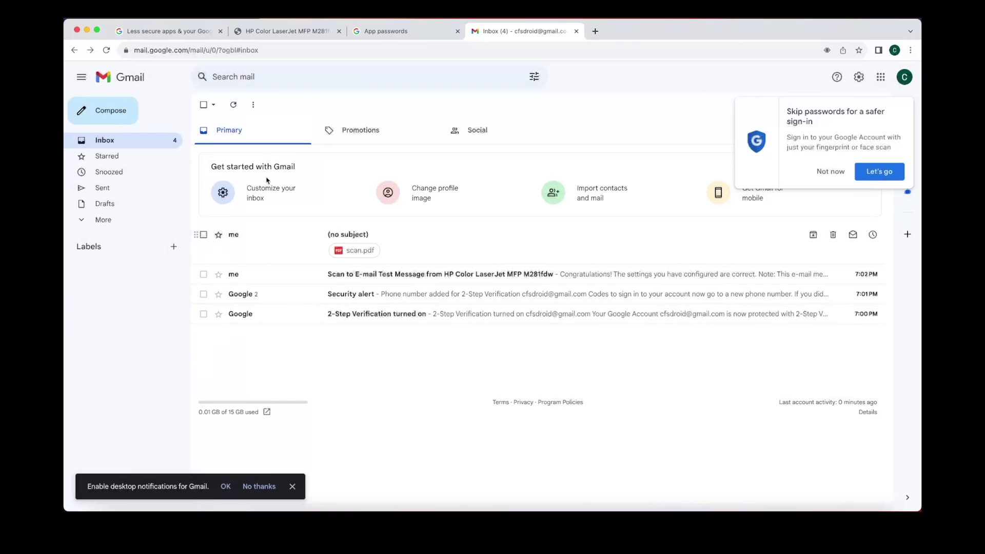
In the printer's E-mail Address Book, add a first contact with its name and Gmail address
left_click(271, 32)
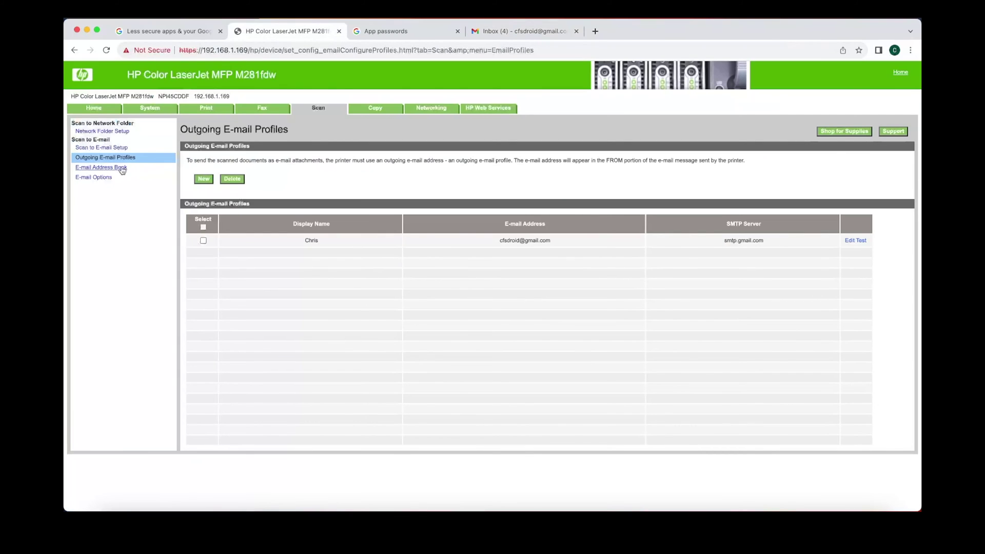
left_click(118, 169)
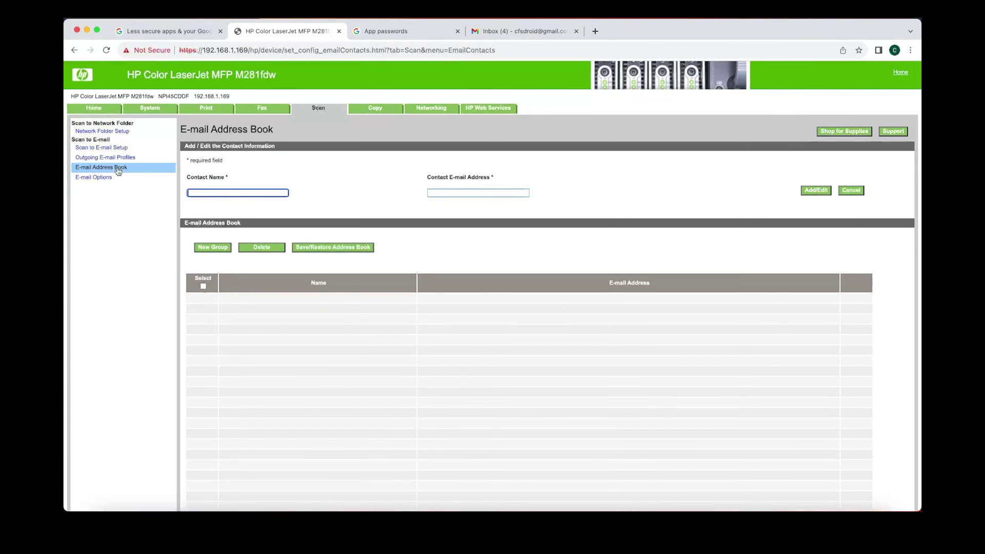
type("Chris Test")
left_click(478, 192)
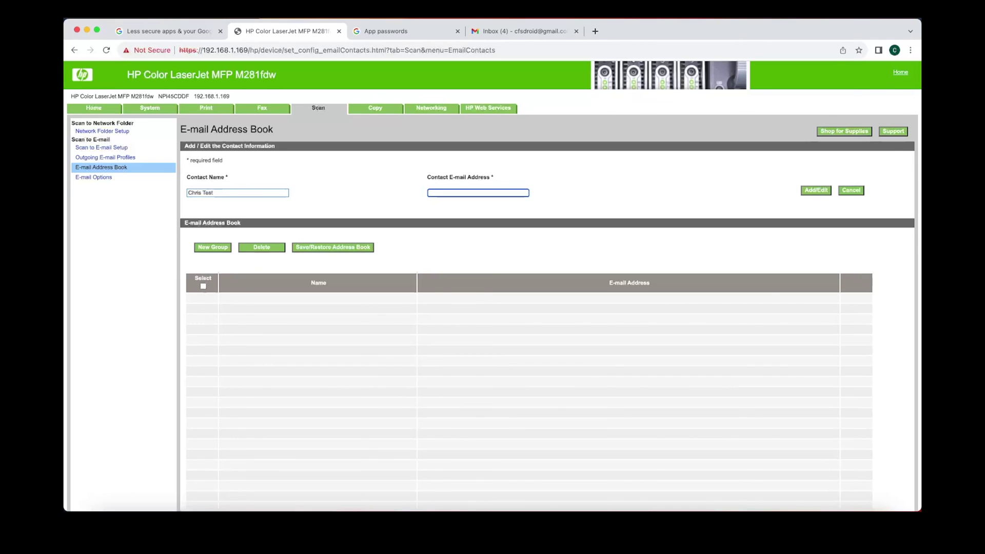
left_click(801, 195)
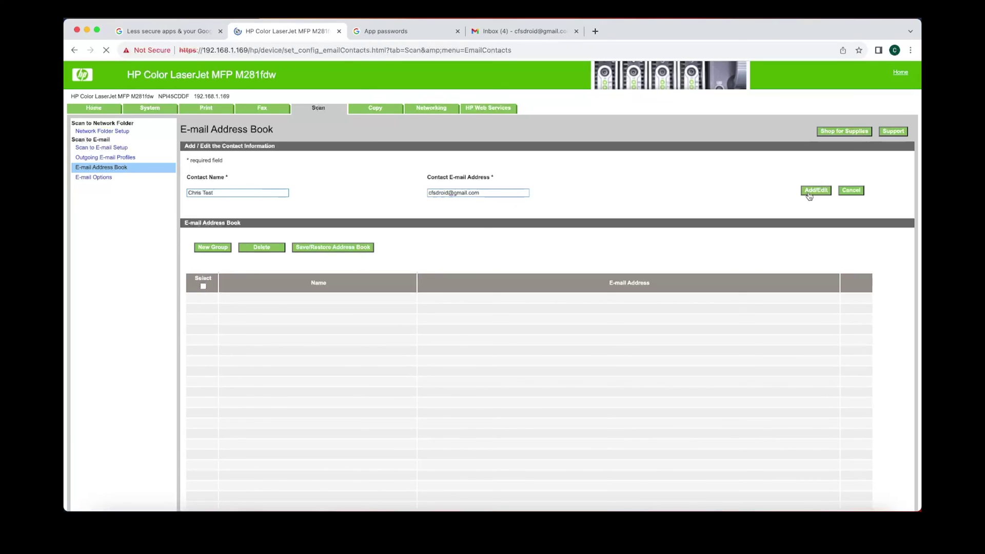
Add a second contact with its name and Gmail address, then return to the Gmail inbox
type("Chris")
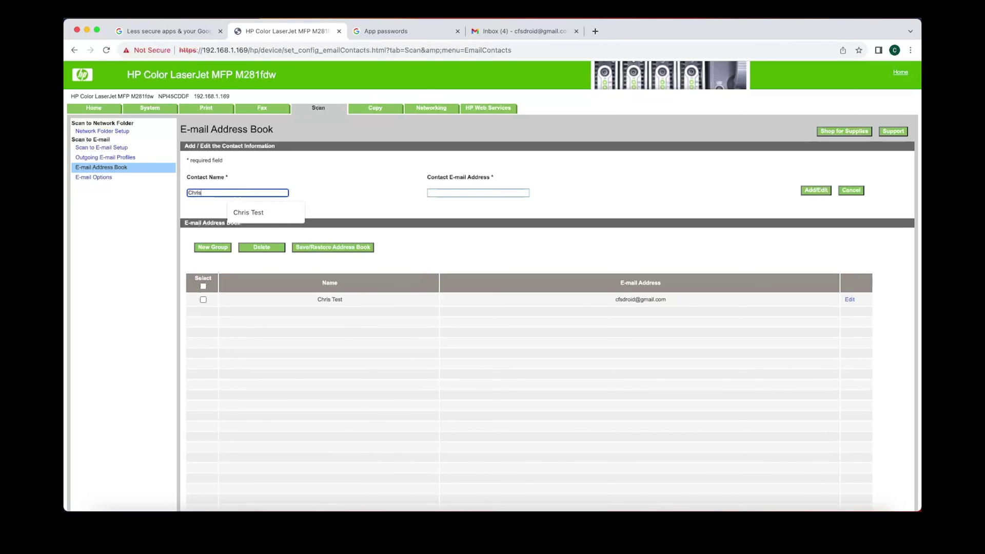
type(" Test")
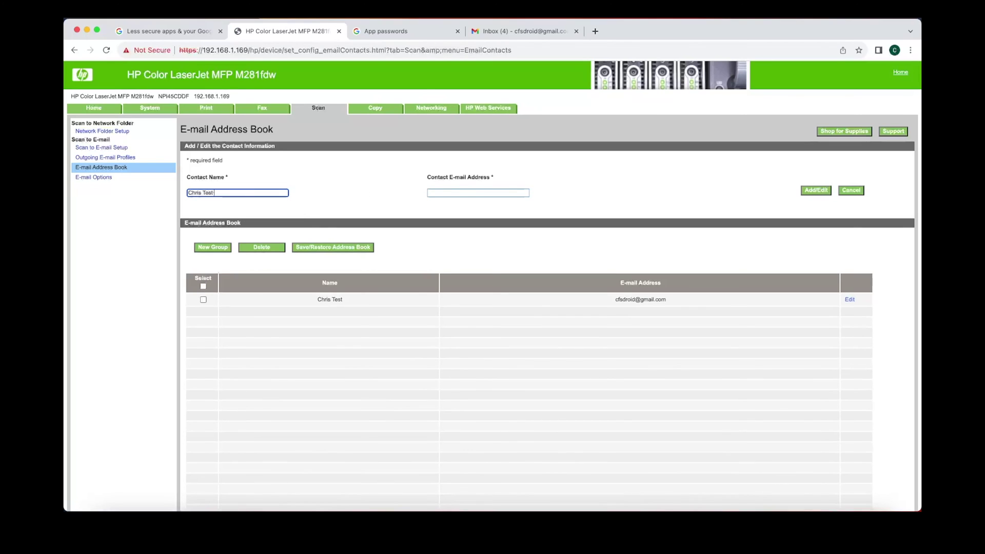
type(" 2")
key("Tab")
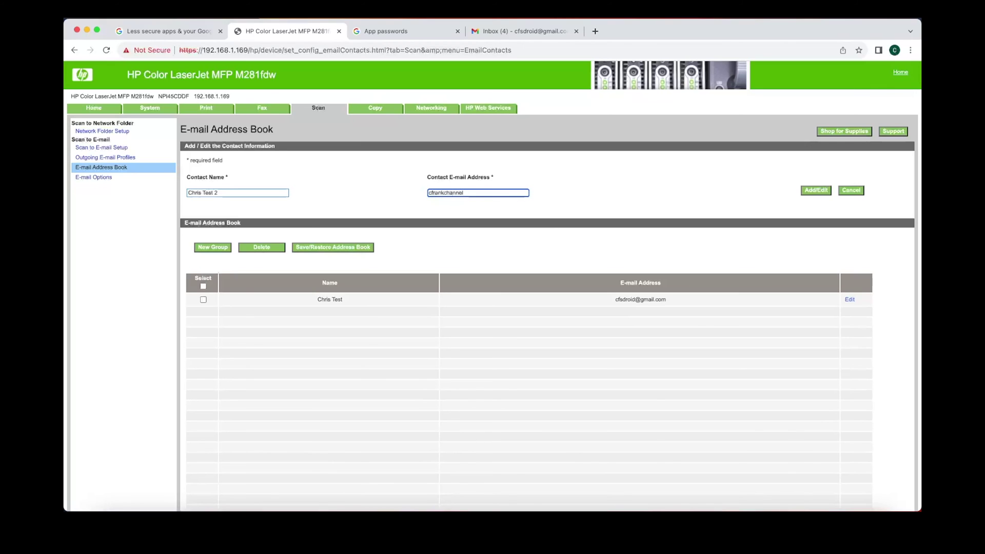
left_click(817, 193)
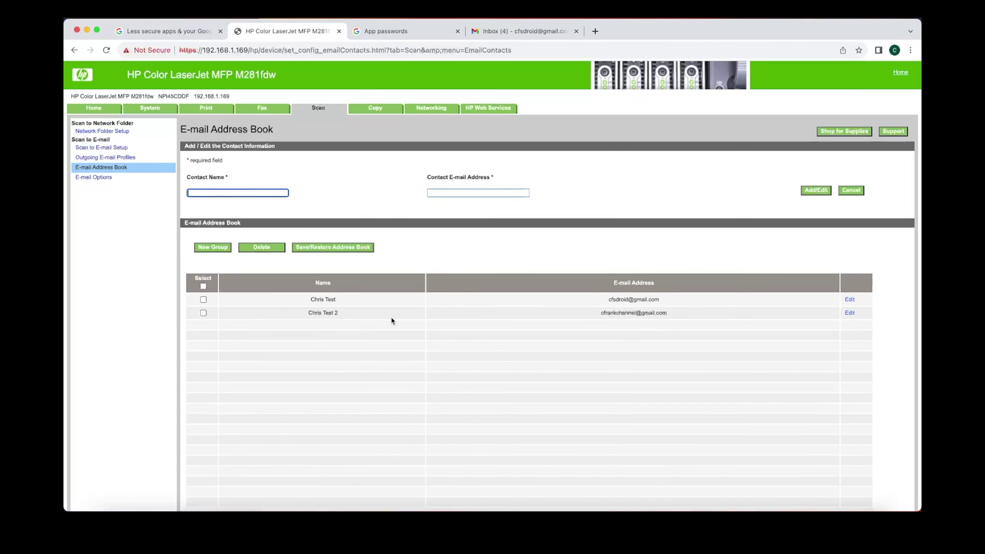
left_click(514, 34)
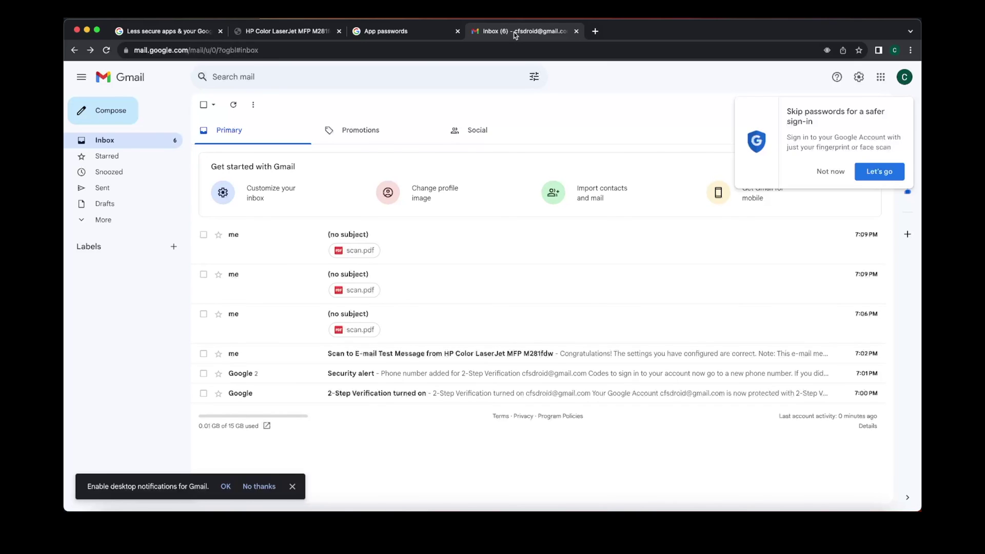
Open the scan.pdf attachment on the newest 7:09 PM e-mail
left_click(358, 252)
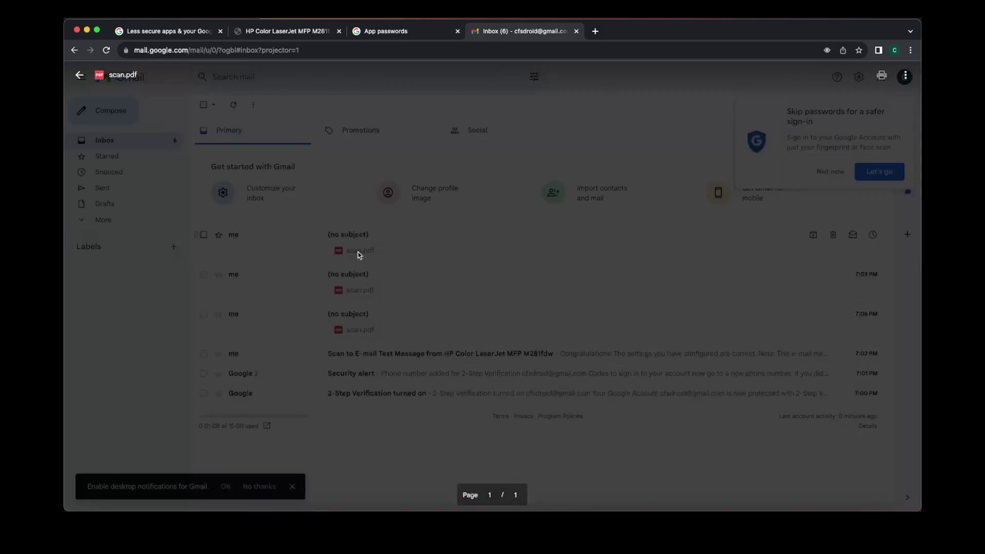